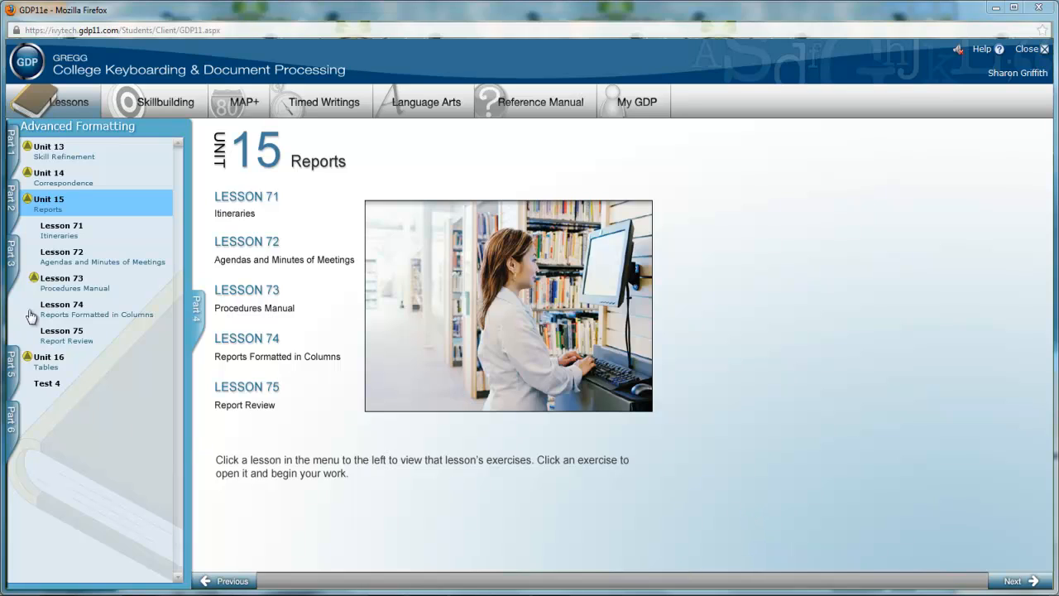
- Open the Lesson 71E: Itineraries formatting instructions, followed by the Report 71-41: Itinerary exercise in Part 4
click(62, 231)
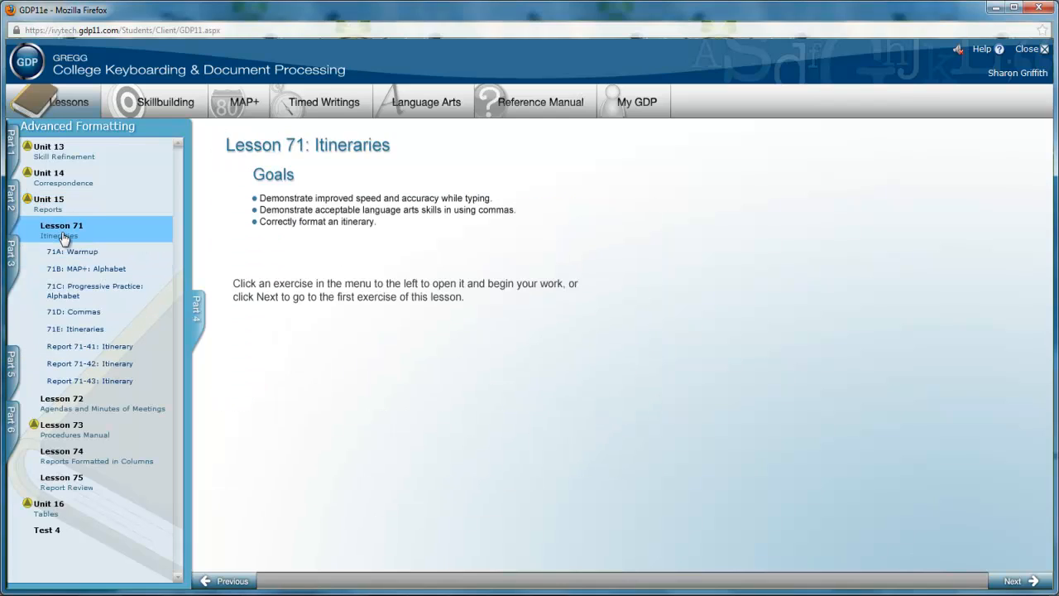
click(85, 329)
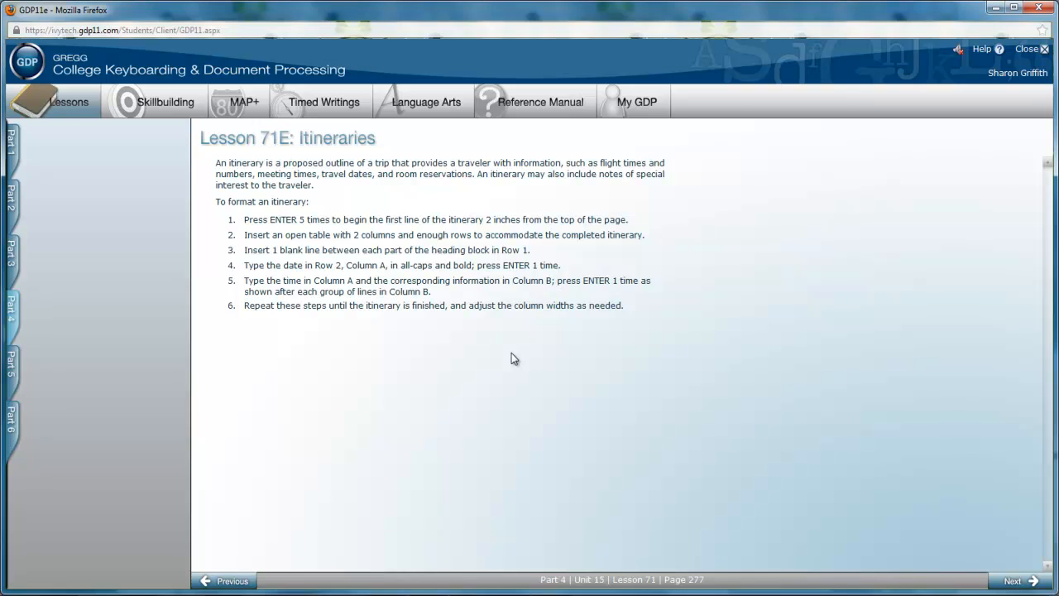
mouse_move(12, 309)
click(101, 351)
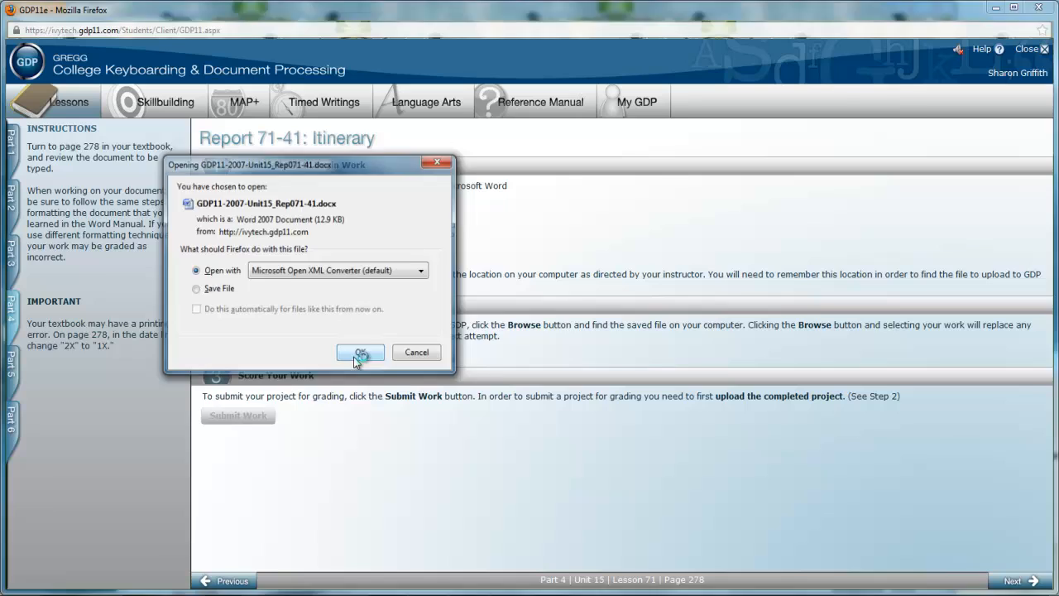
- Switch to the Report 71-41 starting document in Word, with the Session 3 Documents Checklist in Excel beside it
click(357, 353)
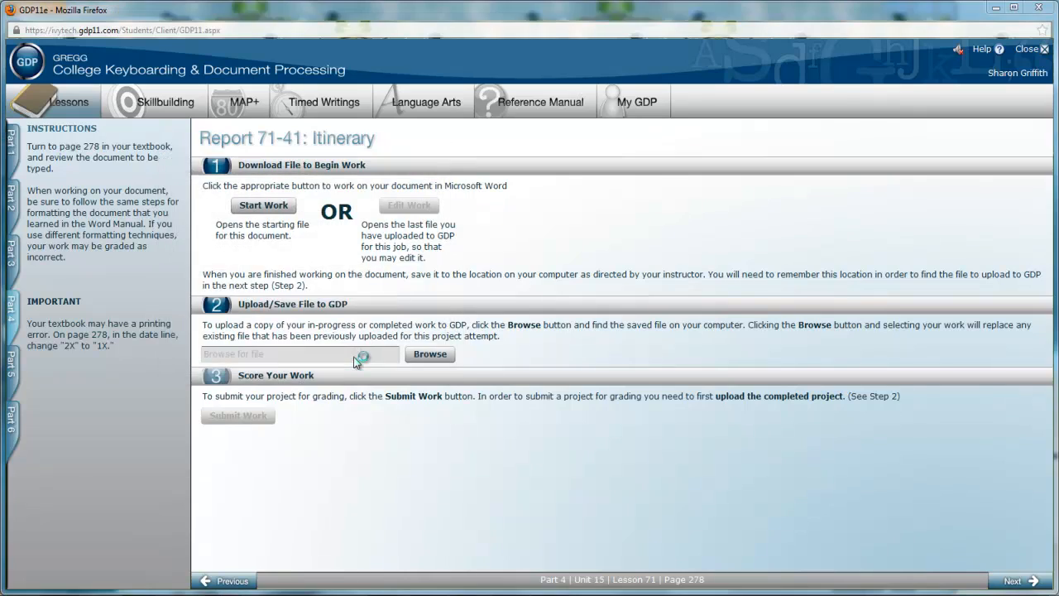
click(547, 594)
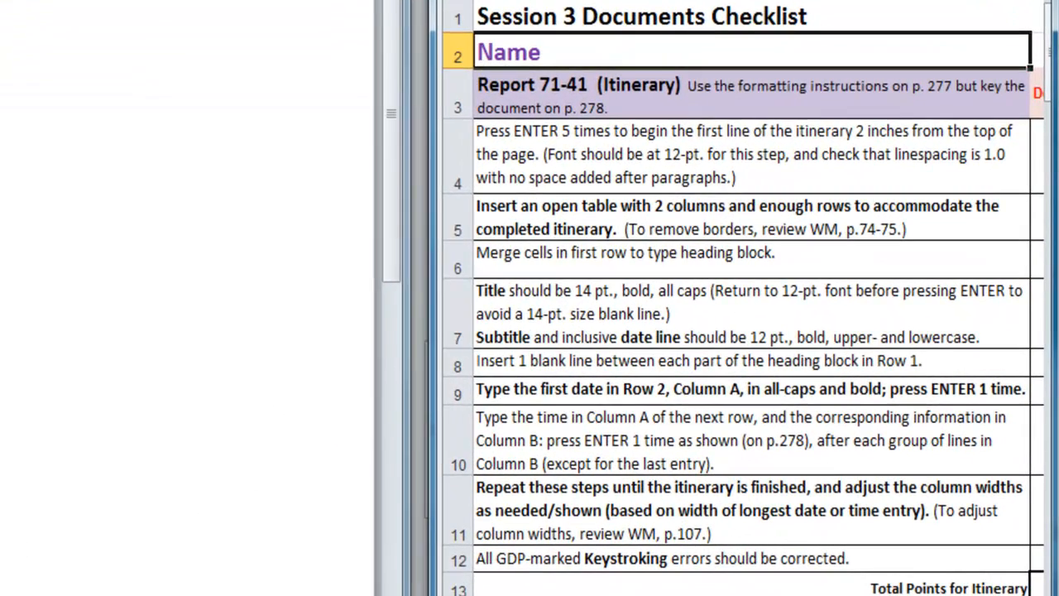
click(182, 165)
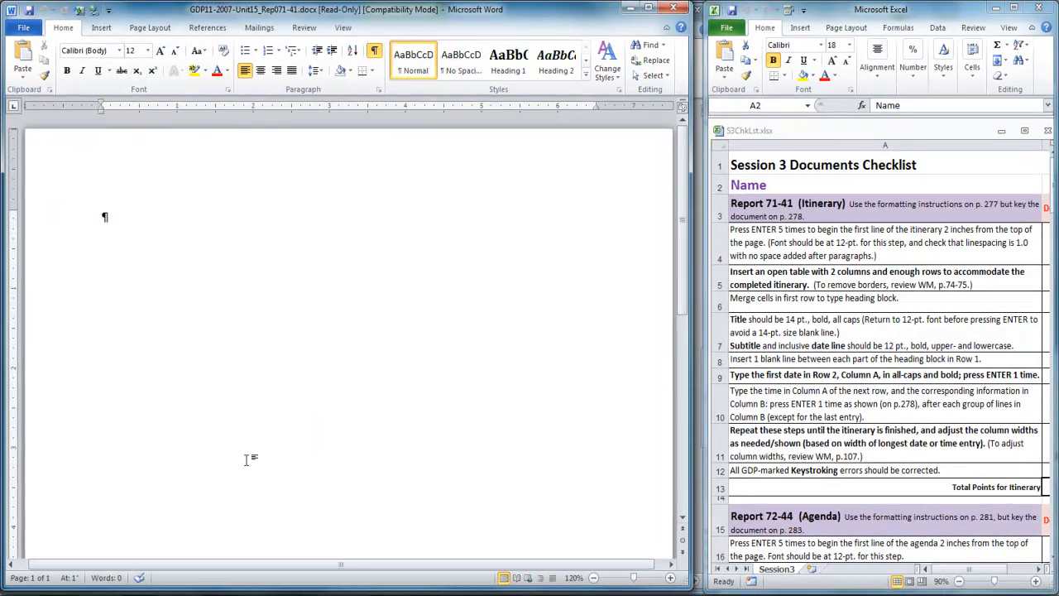
- Add five blank lines at the start of the document so the itinerary begins 2 inches from the top of the page
key(Return)
key(Return)
key(Return)
key(Return)
key(Return)
- Insert a table with 2 columns and 9 rows at the last blank line
click(106, 29)
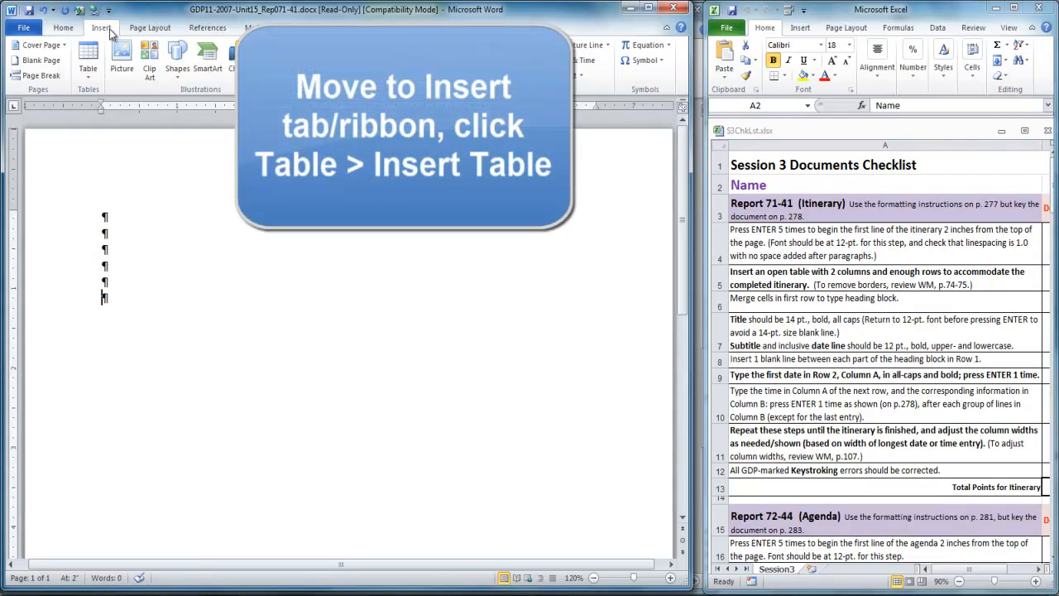
click(87, 76)
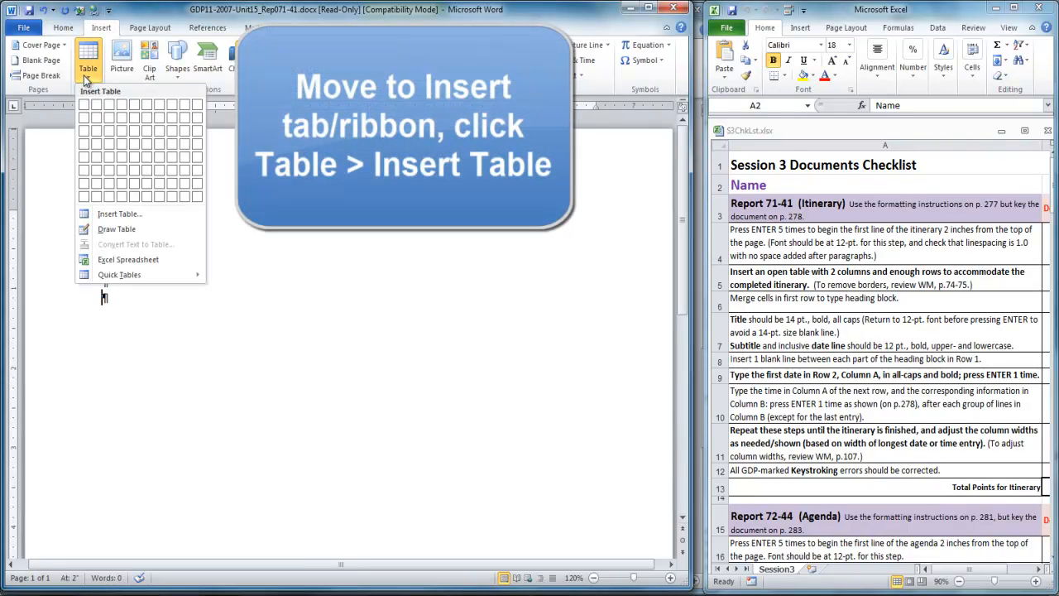
click(120, 215)
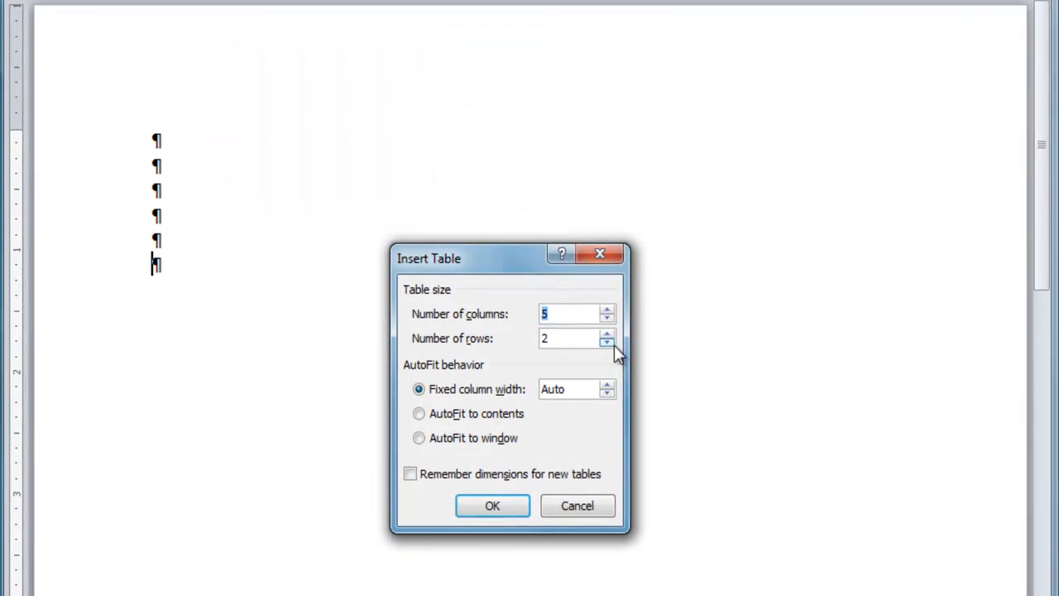
click(606, 318)
click(607, 317)
click(606, 321)
click(607, 333)
click(512, 508)
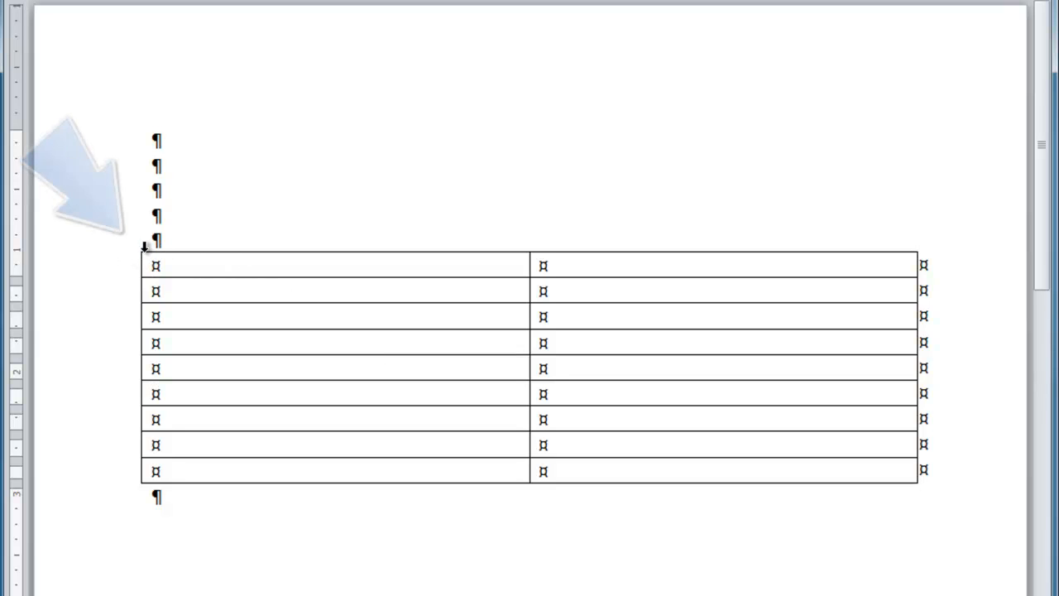
- Remove all borders from the entire table to make it an open table
mouse_move(132, 248)
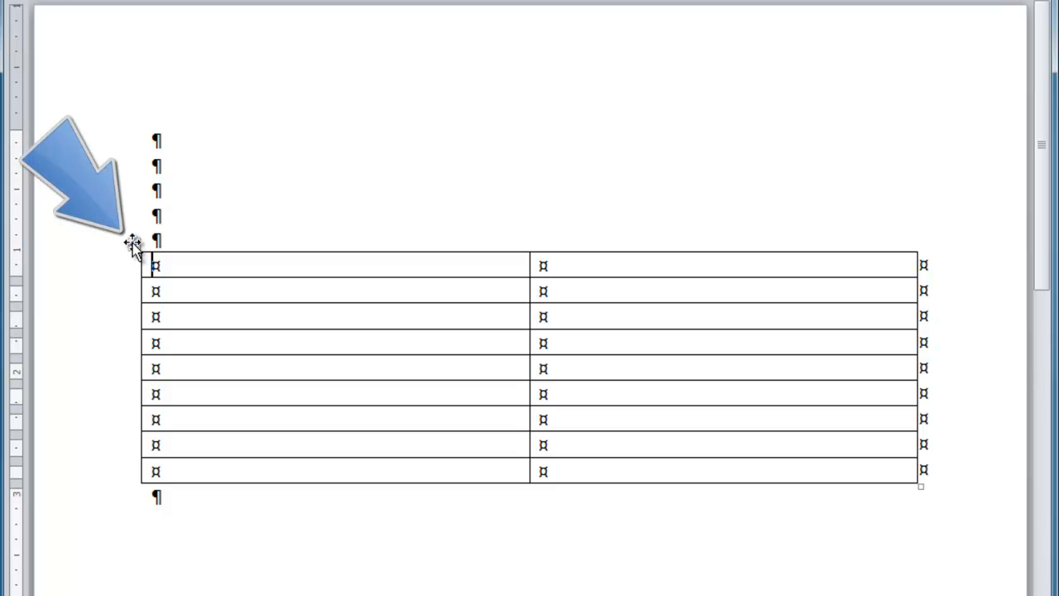
click(132, 245)
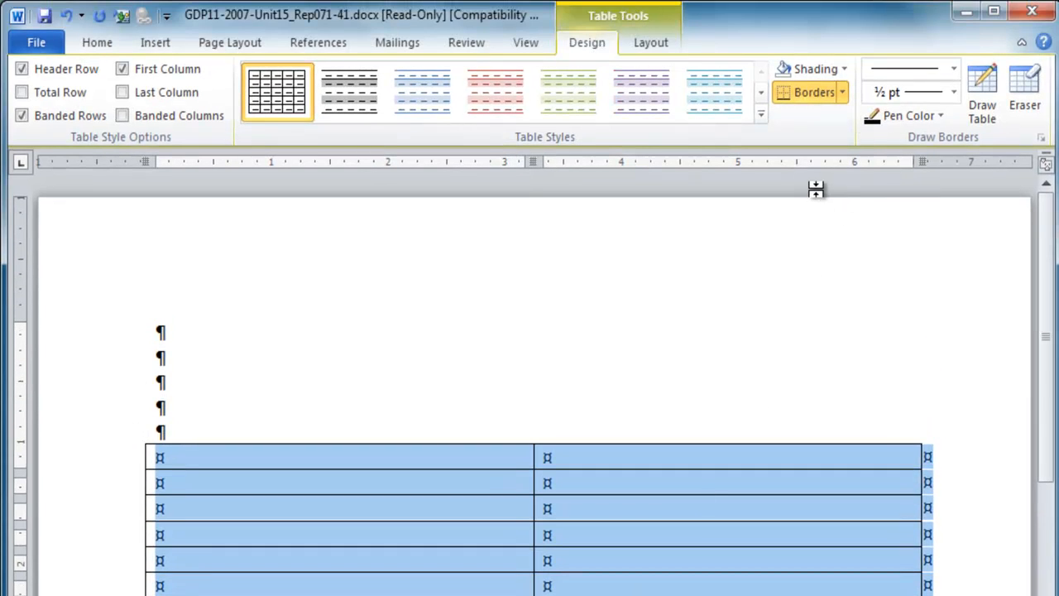
click(843, 93)
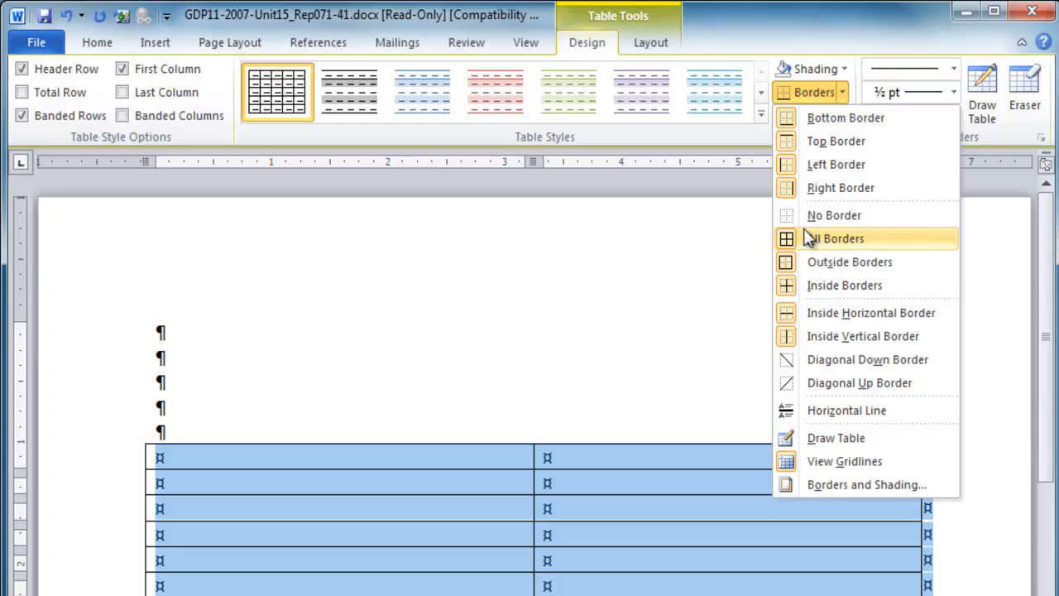
click(834, 215)
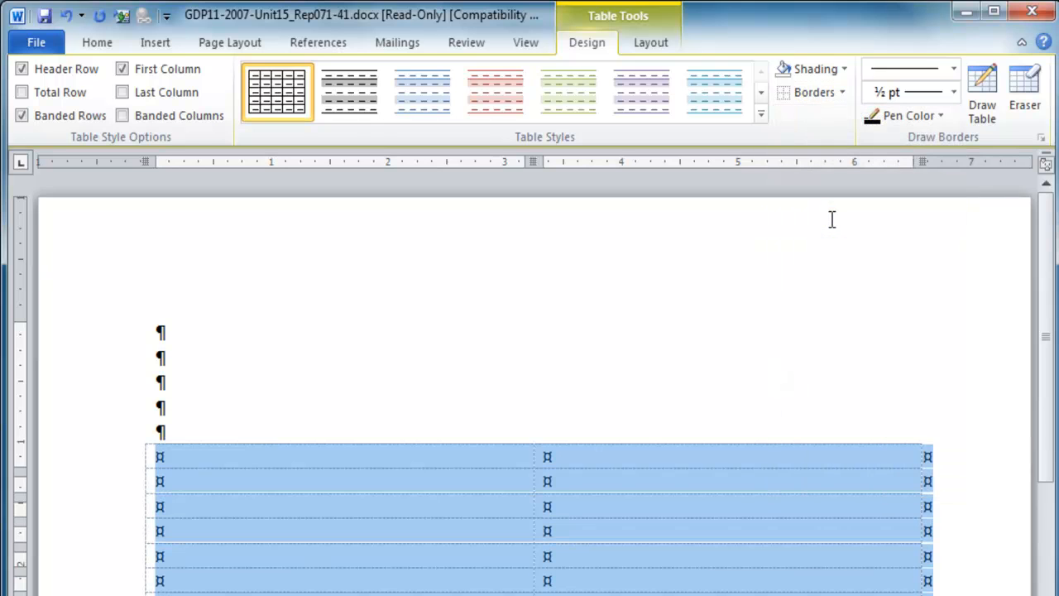
click(832, 220)
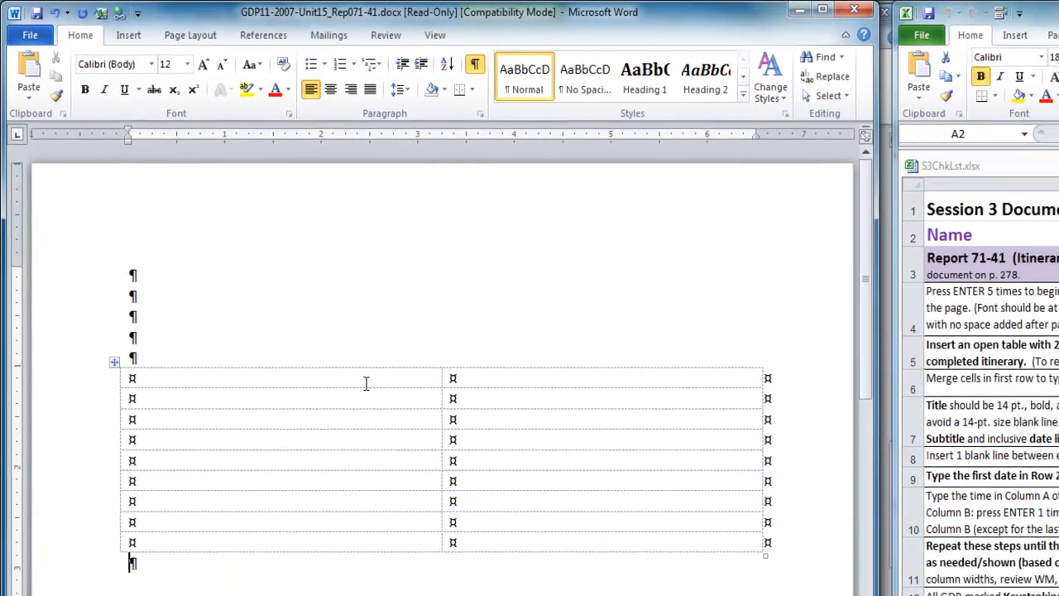
- Merge the two cells in the table's first row for the heading block
click(414, 374)
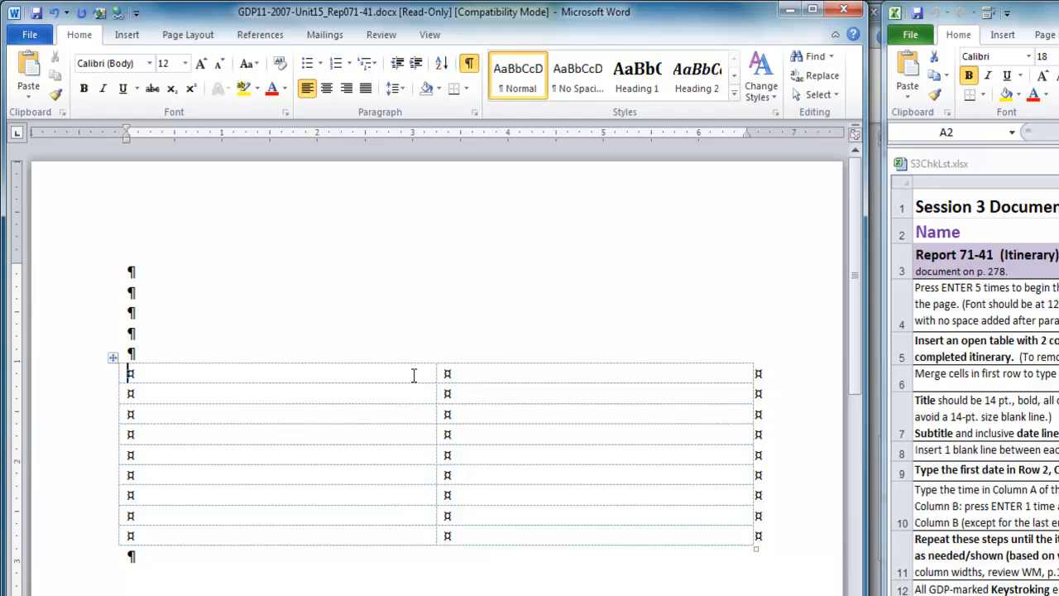
drag(435, 373, 485, 379)
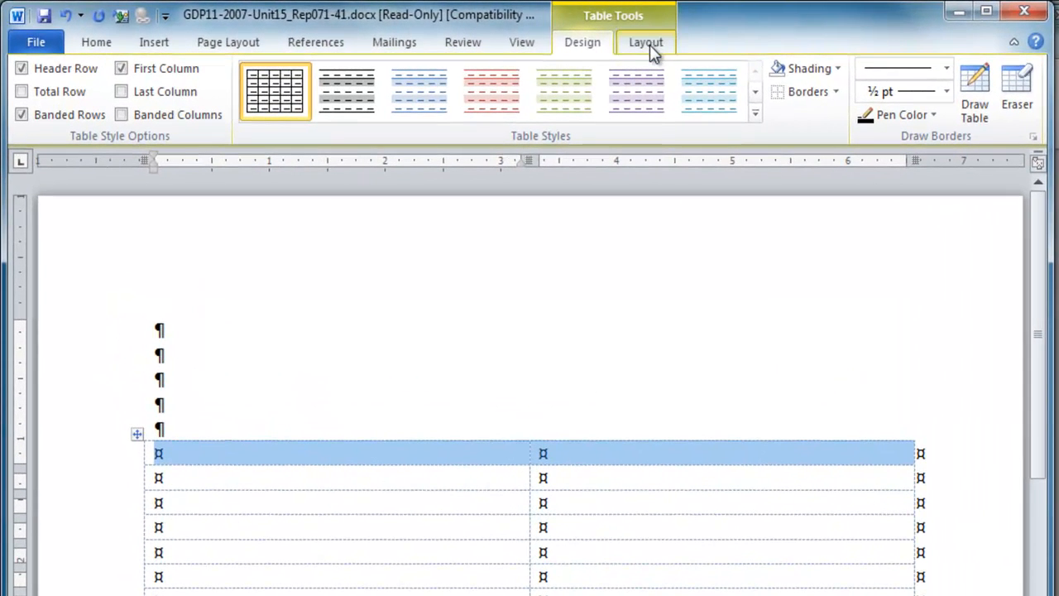
click(649, 45)
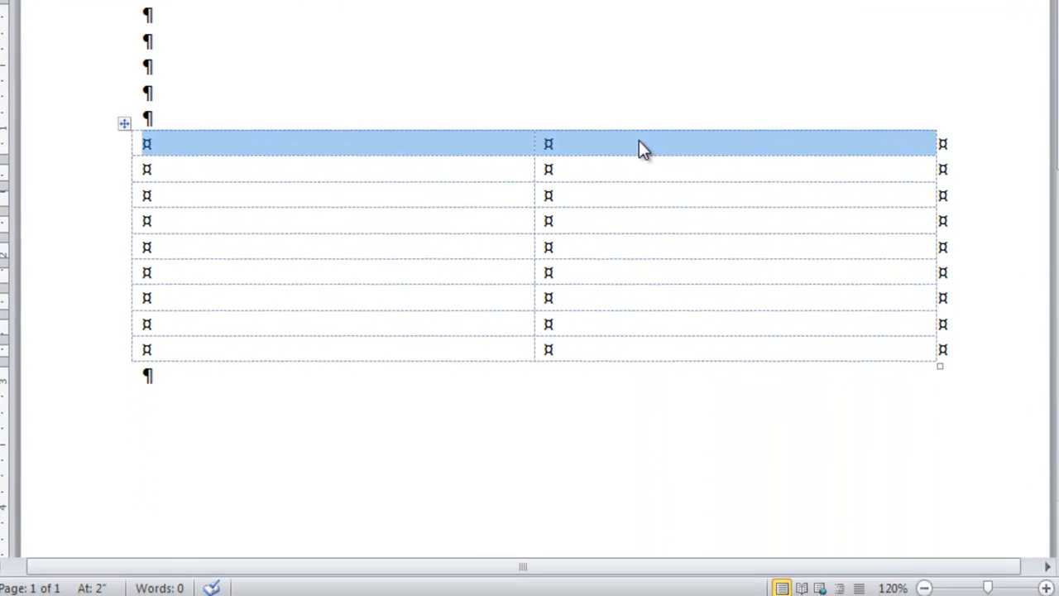
right_click(642, 150)
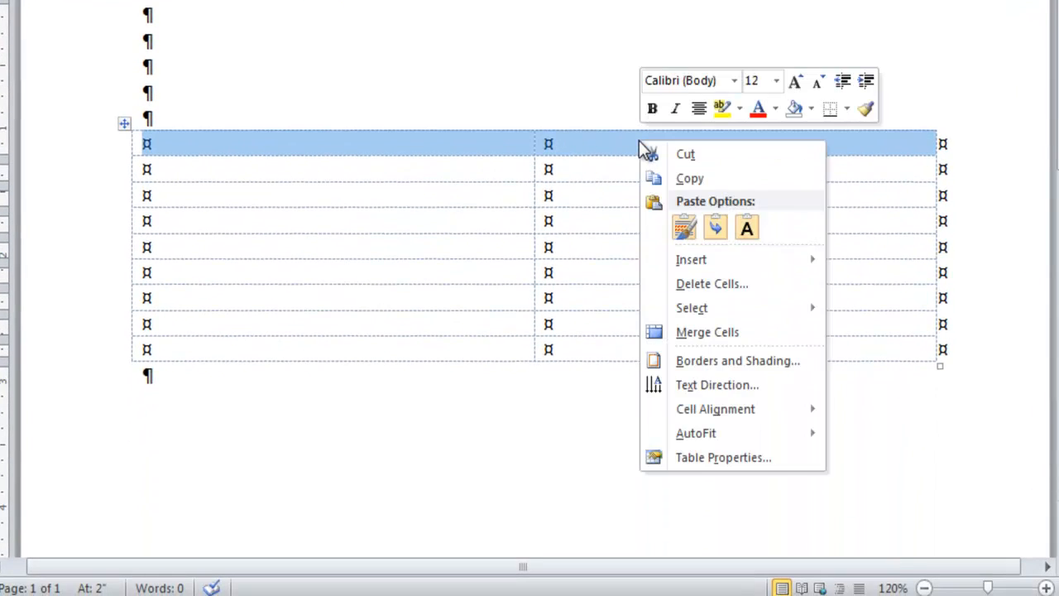
click(705, 334)
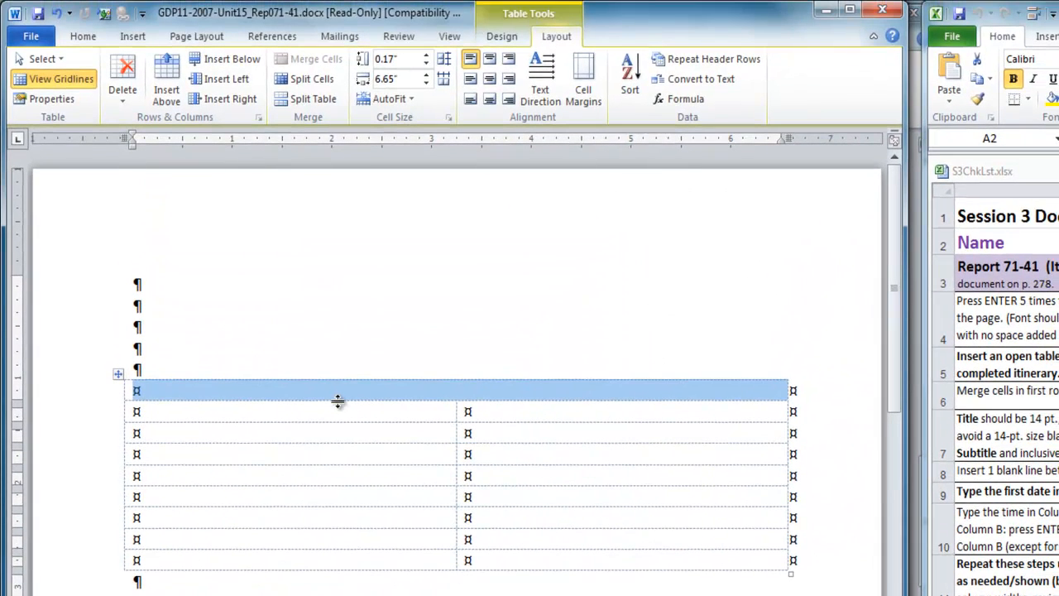
click(337, 396)
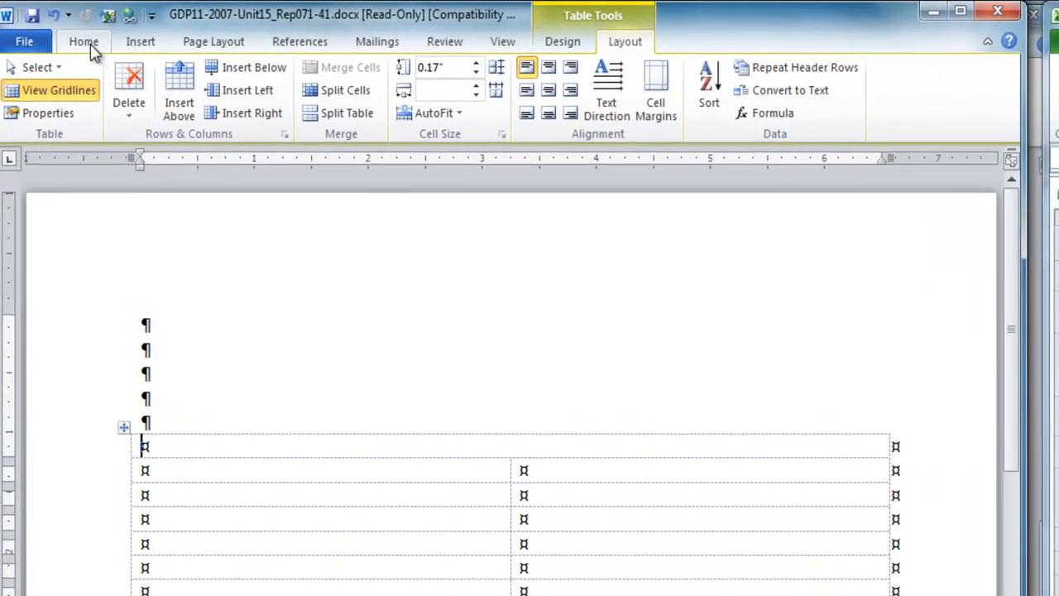
- Enter the centred, bold, 14 pt title RESOURCE CONSULTANTS SALES MEETING in the merged first row
click(90, 44)
click(390, 110)
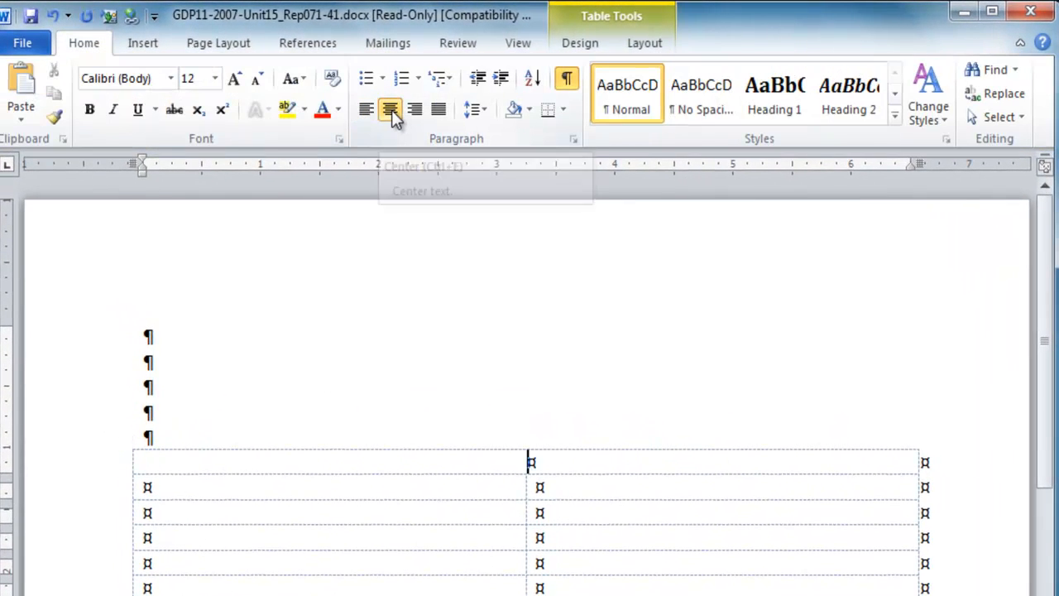
key(ctrl+b)
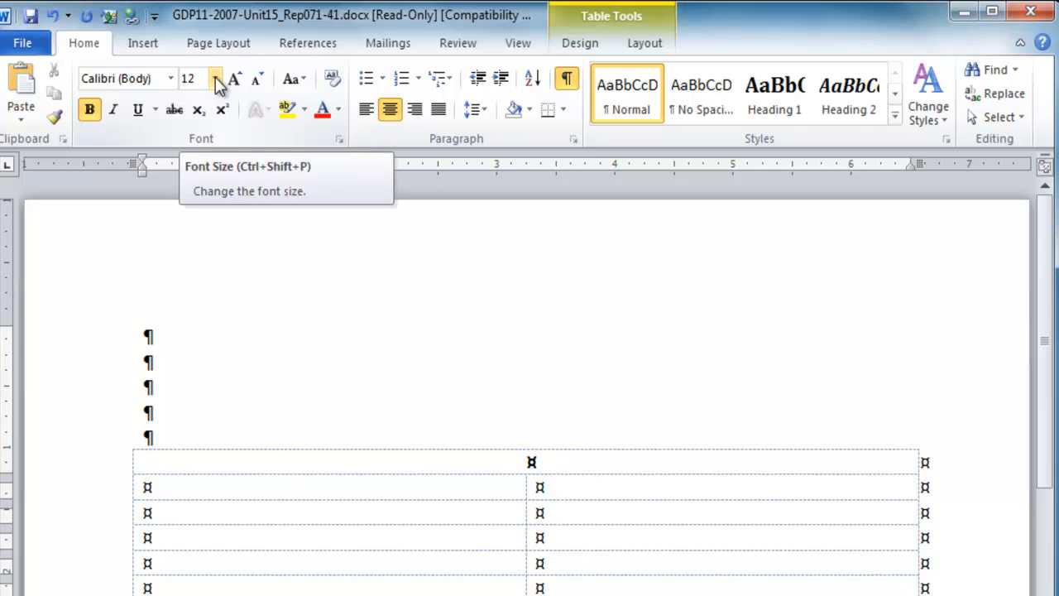
click(215, 77)
click(190, 192)
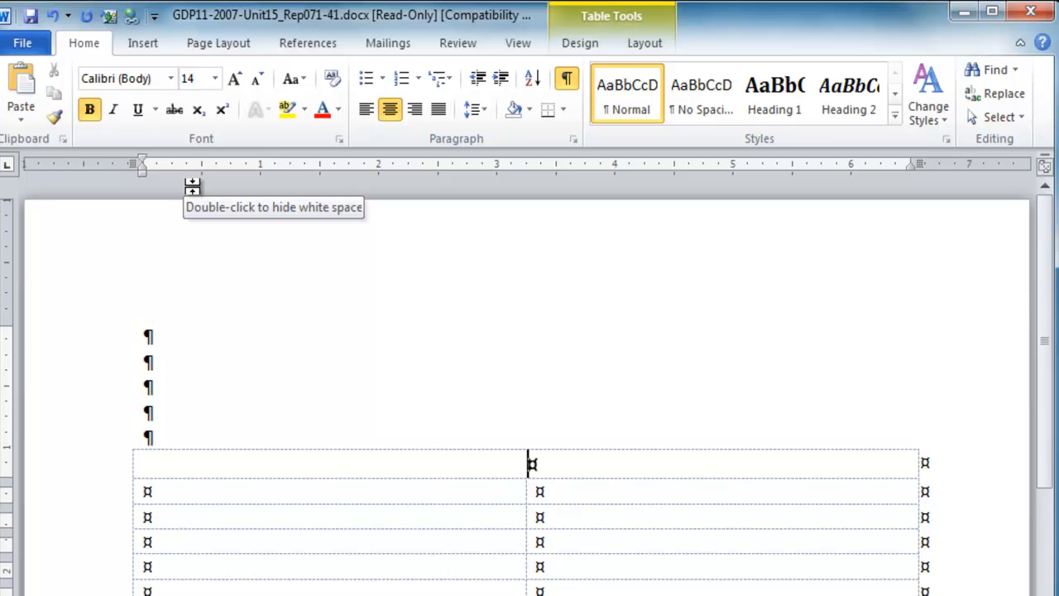
text(RESOURCE CONSULTANTS SALES )
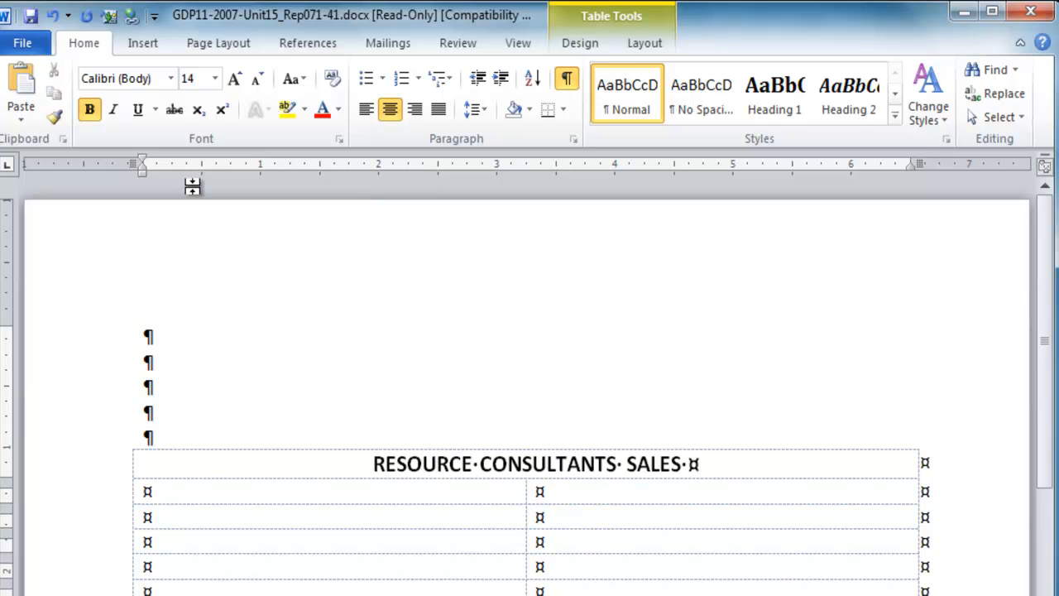
text(MEETING)
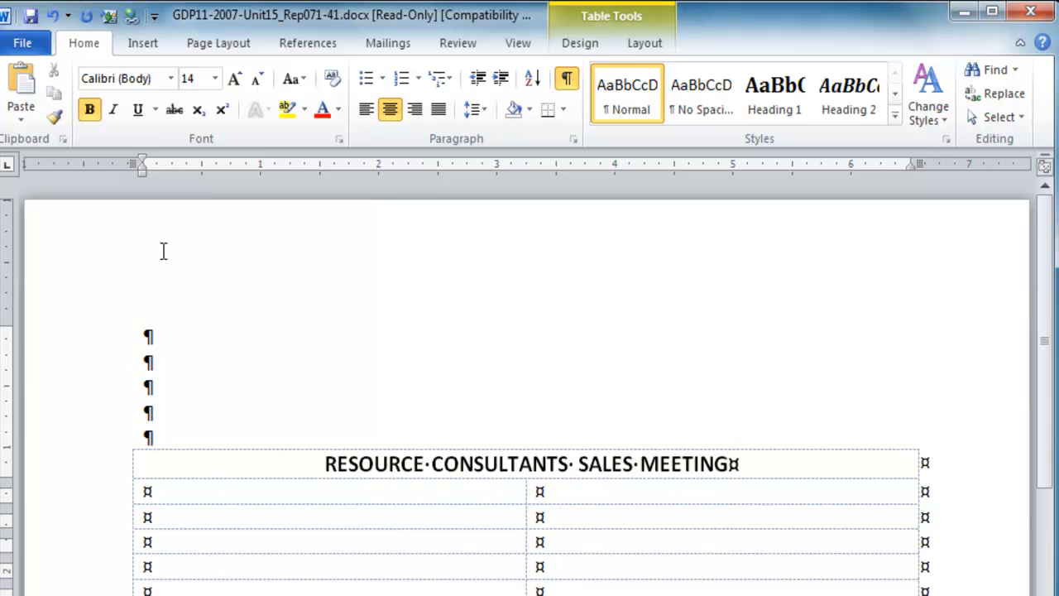
- Return the font size to 12 pt, leave one blank line below the title and enter the subtitle "Itinerary for" with the traveler's full name
click(257, 83)
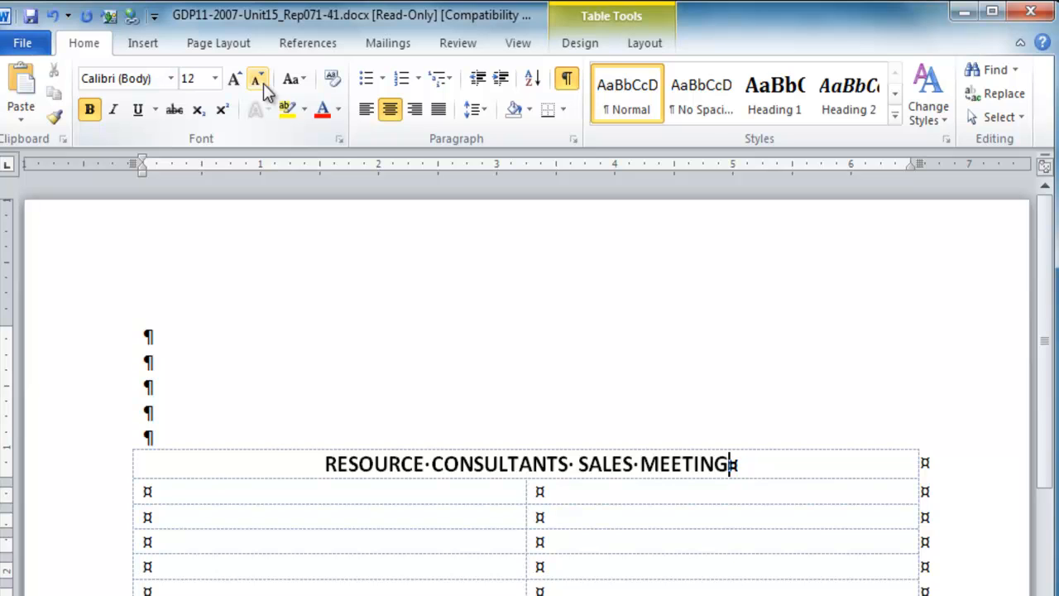
key(Return)
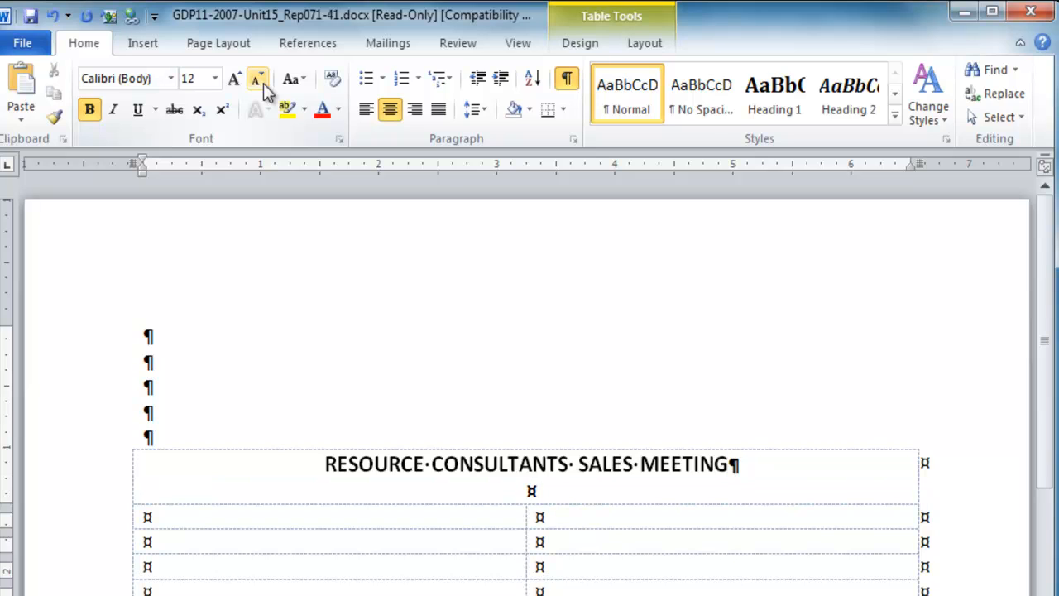
key(Return)
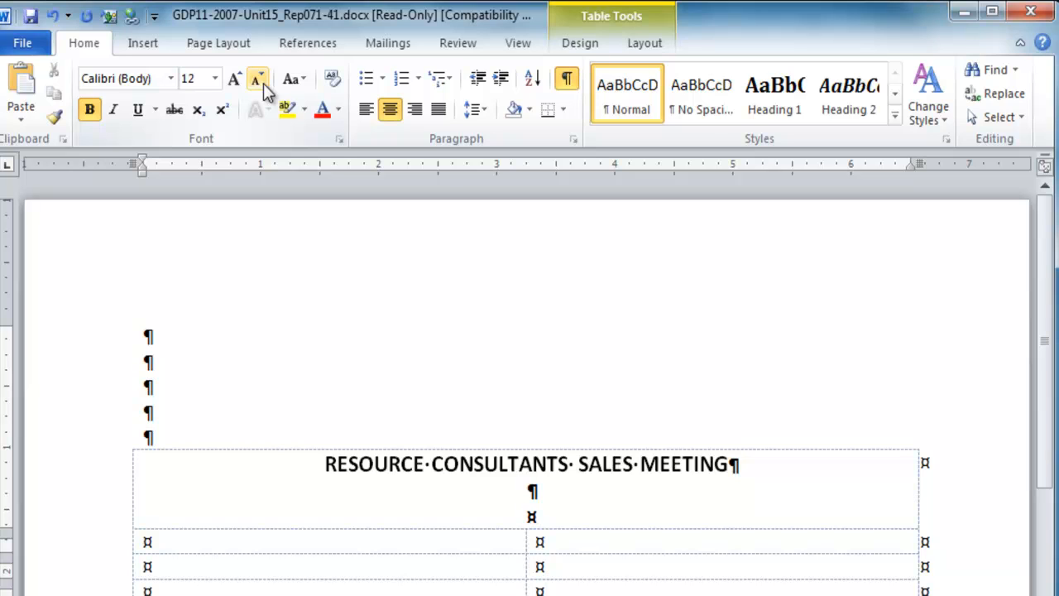
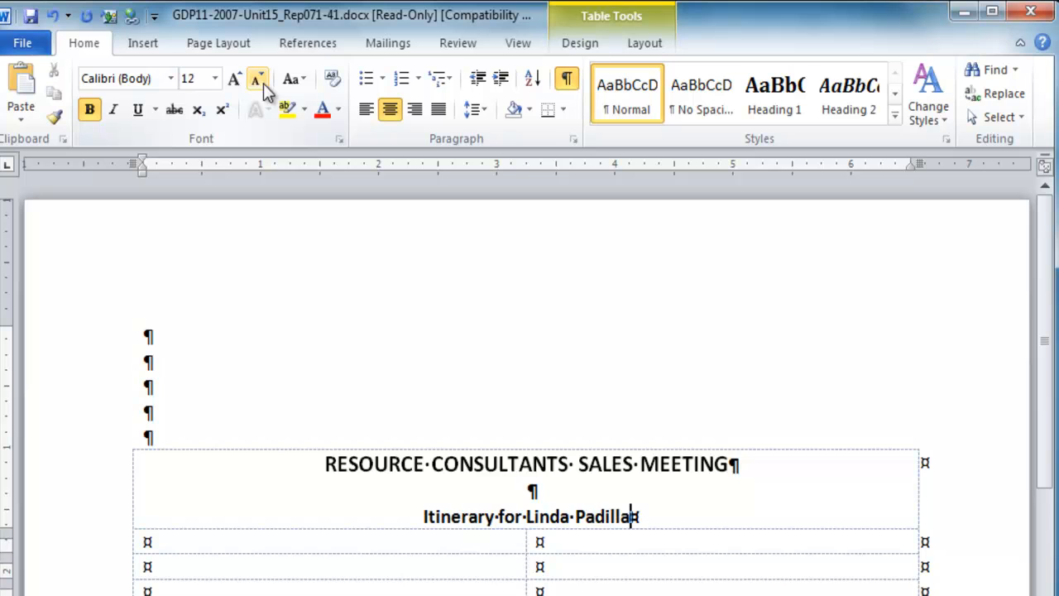
- Leave one blank line below the subtitle and enter the date line March 12-13, 2013, followed by a blank line
key(Return)
key(Return)
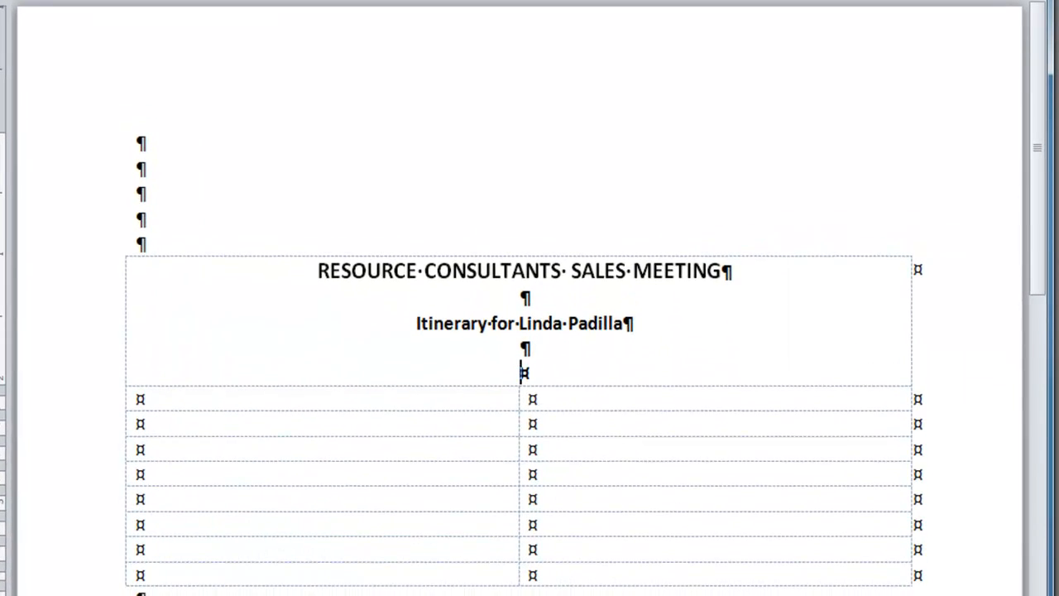
text(March 12-13, 2013)
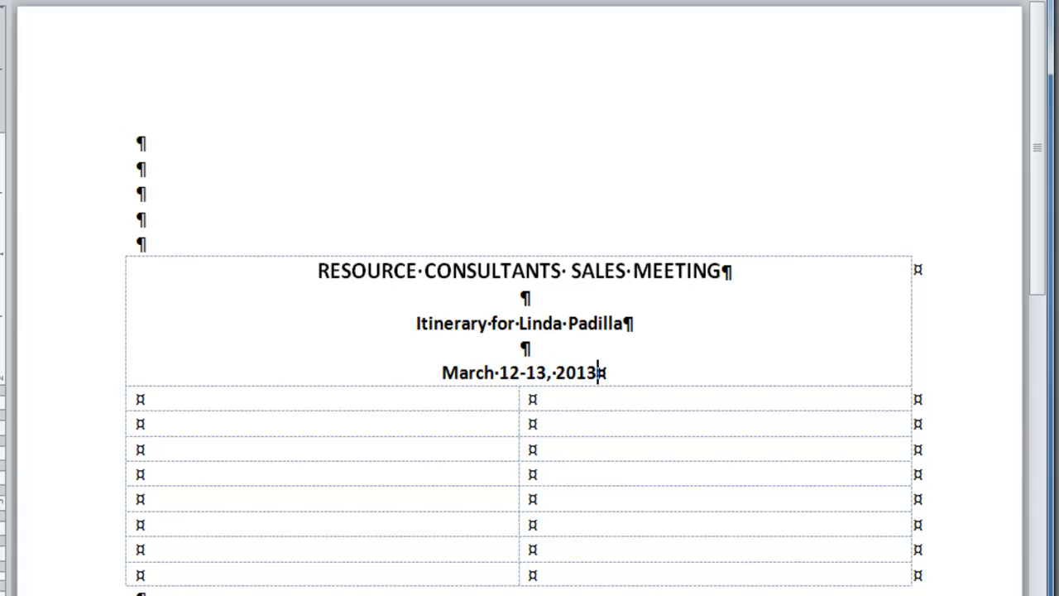
key(Return)
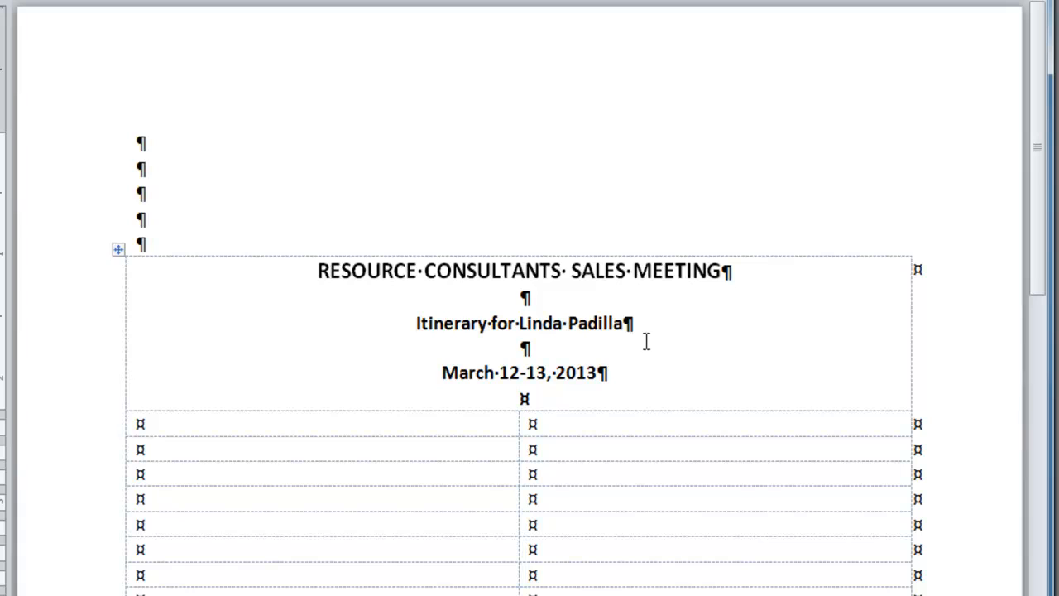
click(723, 272)
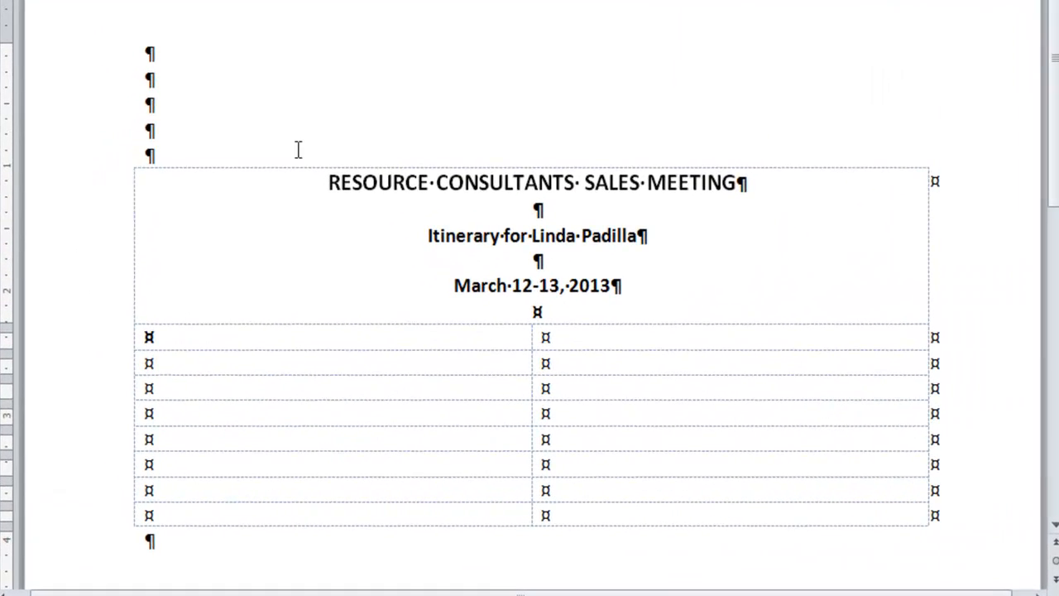
- Enter the bold date THURSDAY, MARCH 12 in the second row's first column, correct its weekday spelling and leave a blank line below it
text(THRU)
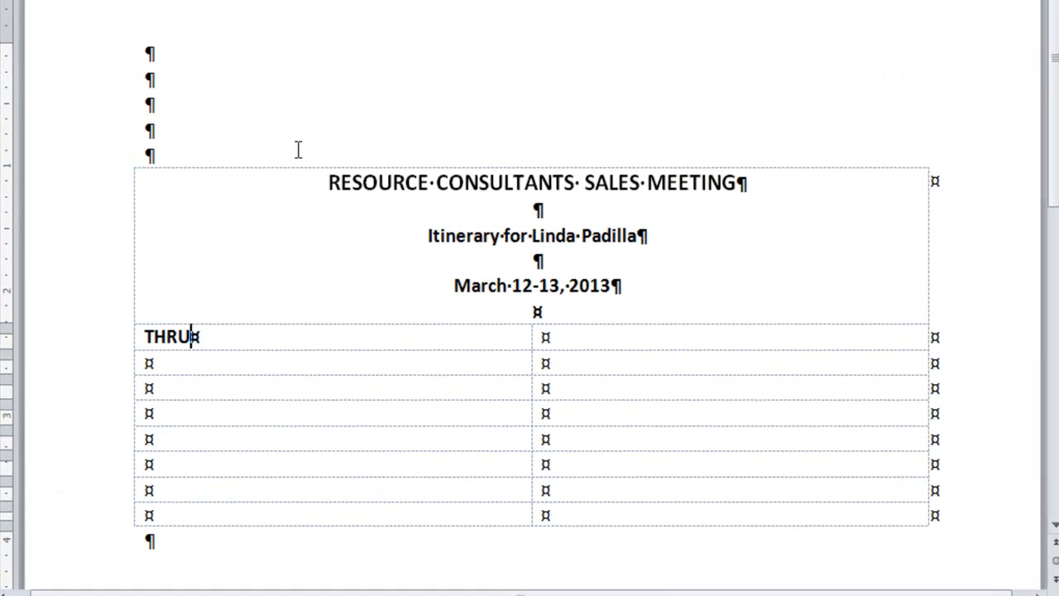
text(SDAY, MARCH)
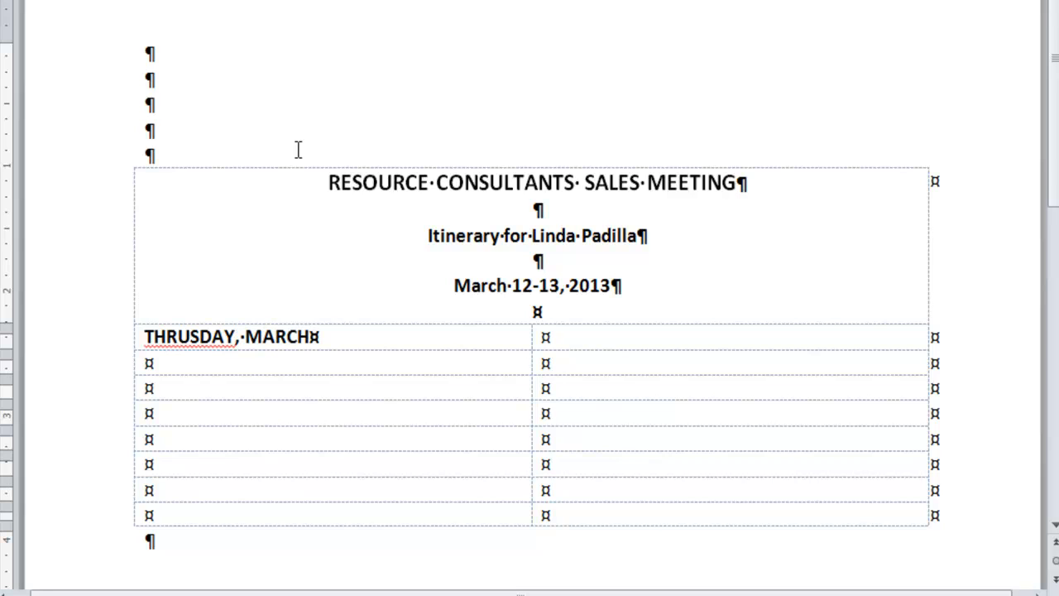
text( 12)
key(Return)
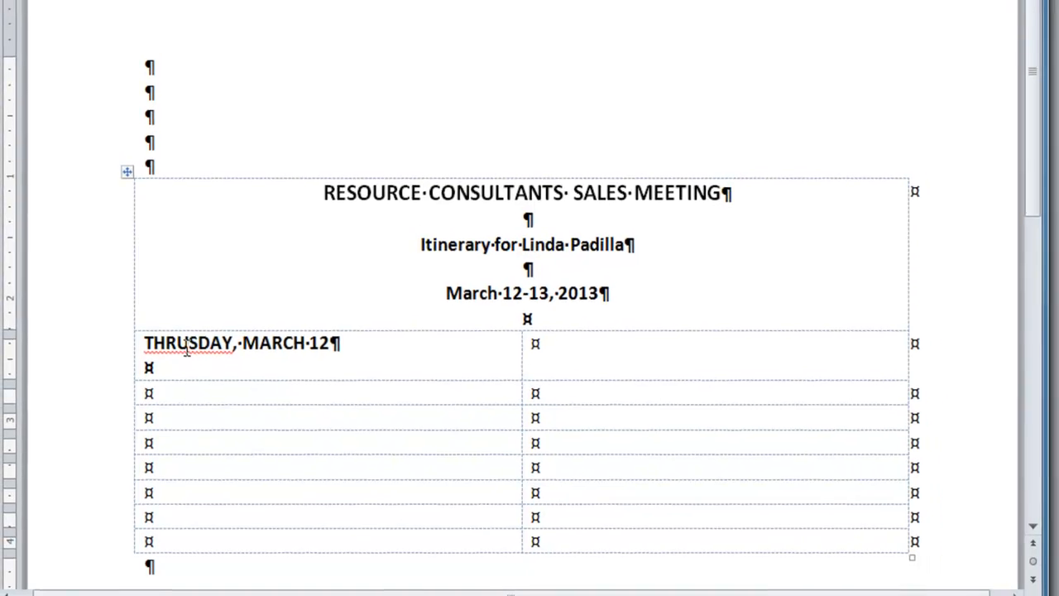
right_click(186, 339)
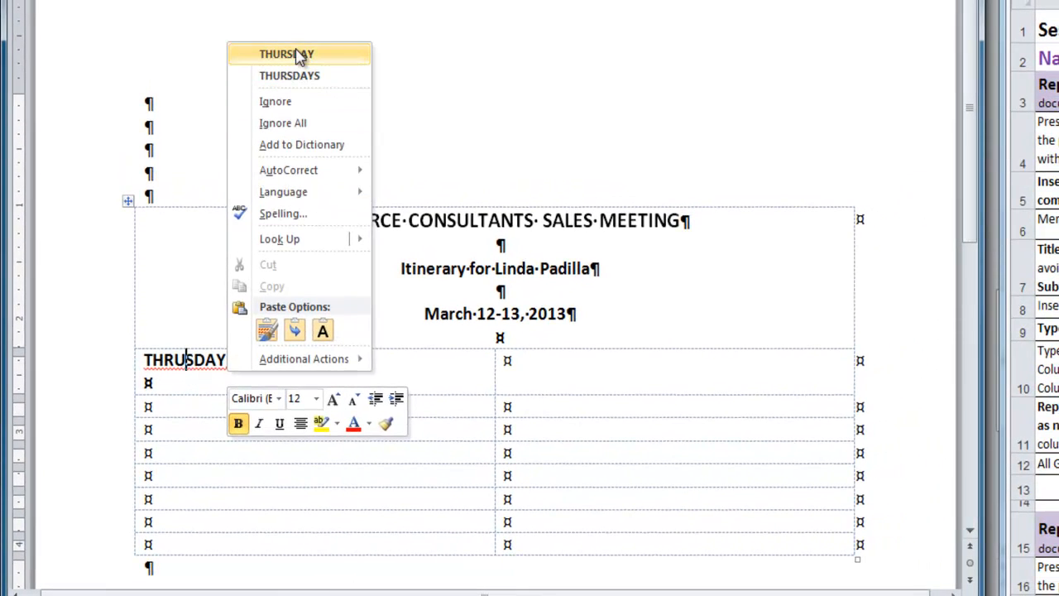
click(300, 53)
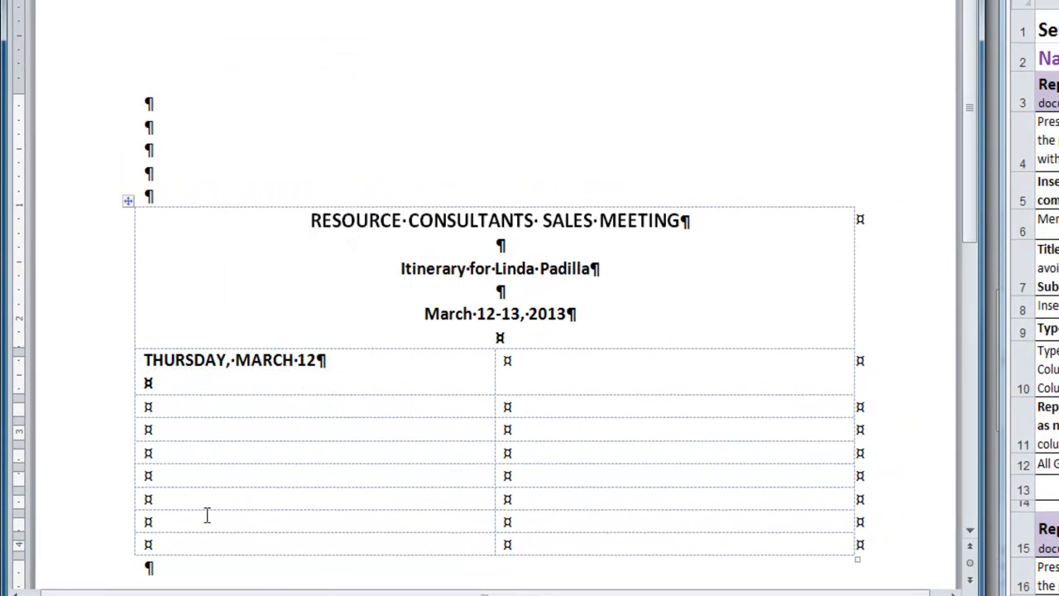
- Enter the time 9:39 a.m.-10:07 a.m. in the first column of the row below THURSDAY, MARCH 12
click(169, 407)
text(9)
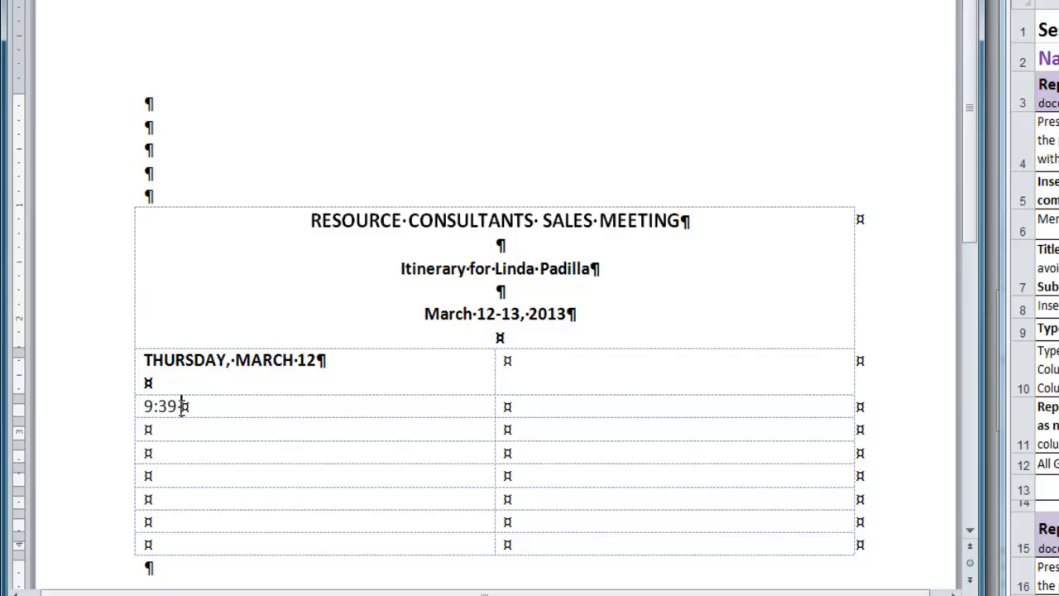
text(;39 a.m.-10:07)
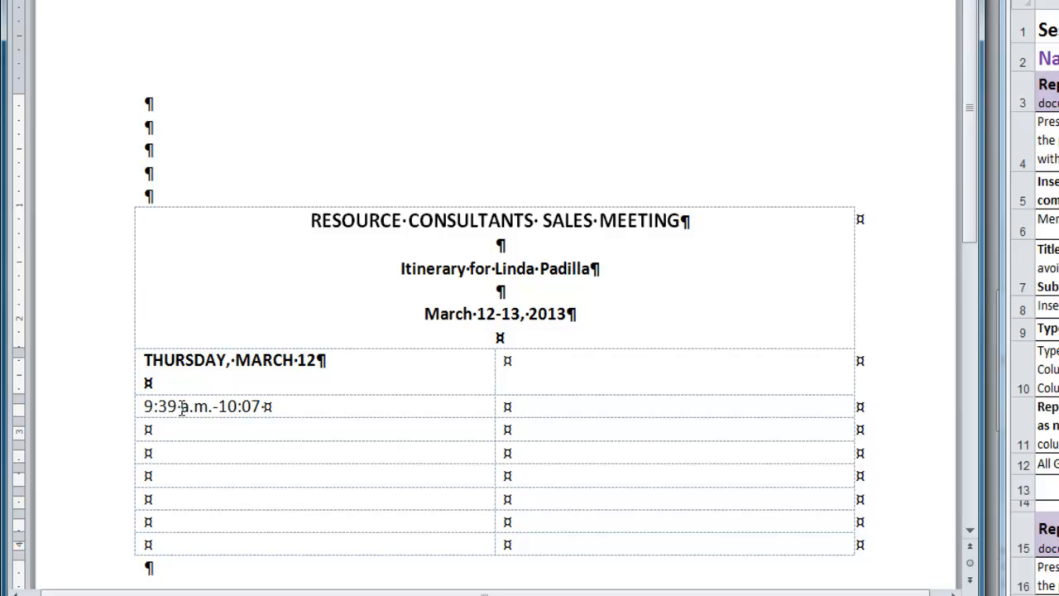
text( a.m.)
- Paste the Atlanta to New Orleans flight details into the second column beside the time, followed by one blank line
key(Tab)
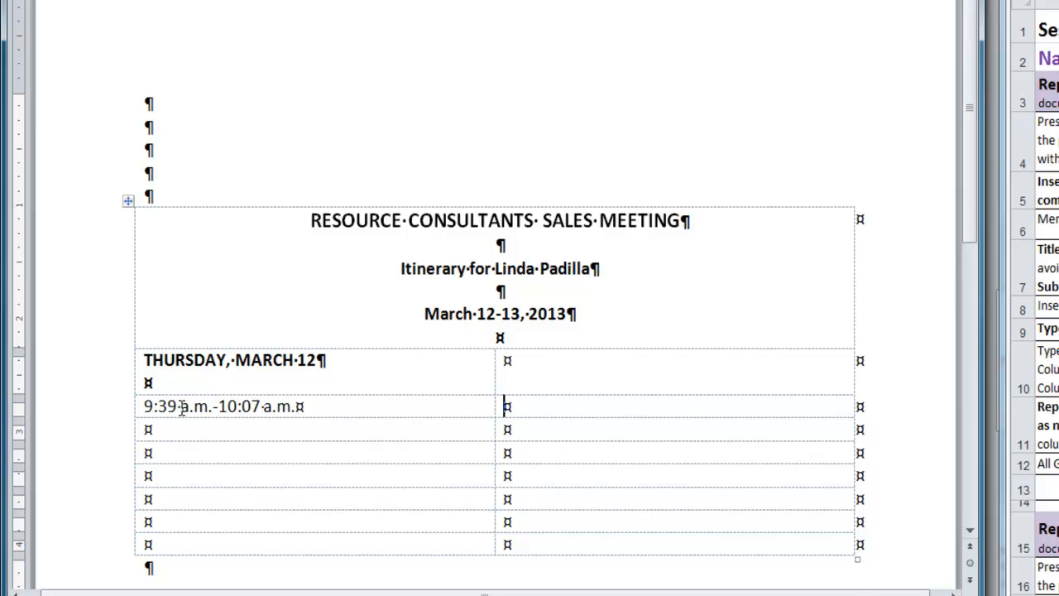
key(ctrl+v)
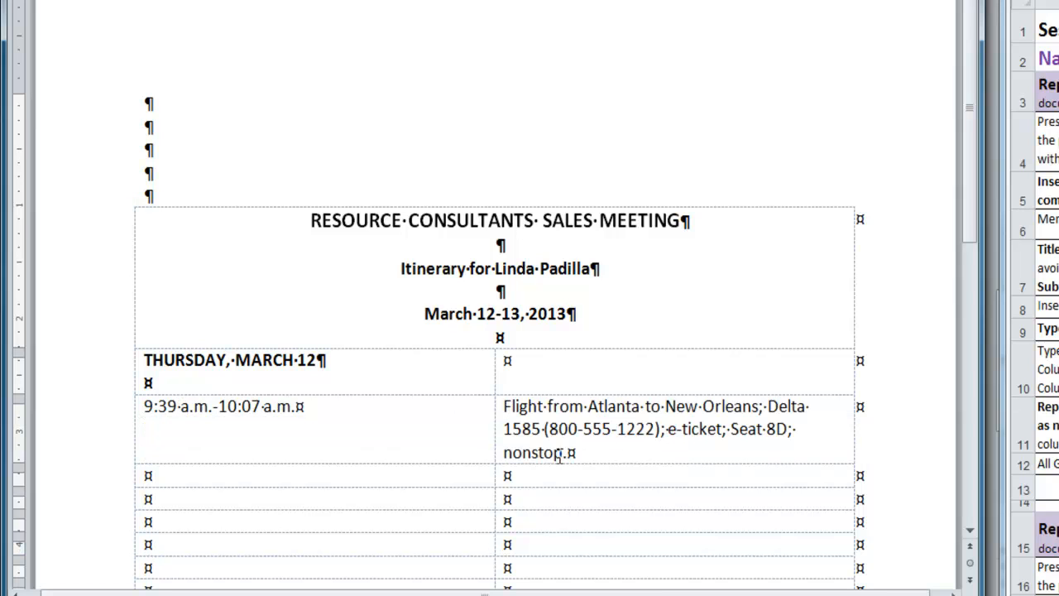
key(Return)
key(Return)
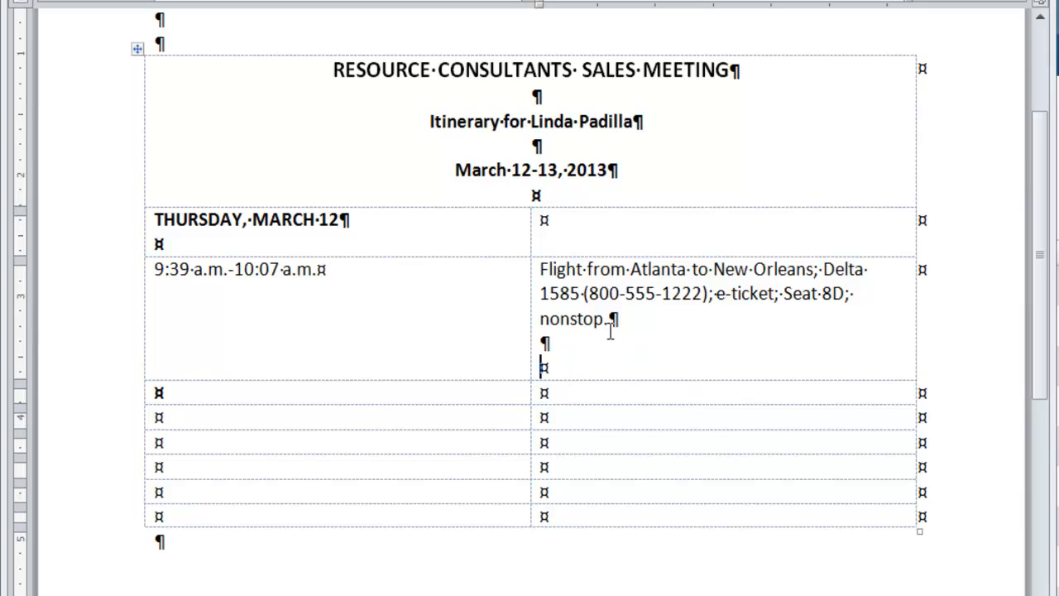
- Paste the paragraph about the local contact meeting the flight and providing transportation, followed by one blank line
key(ctrl+v)
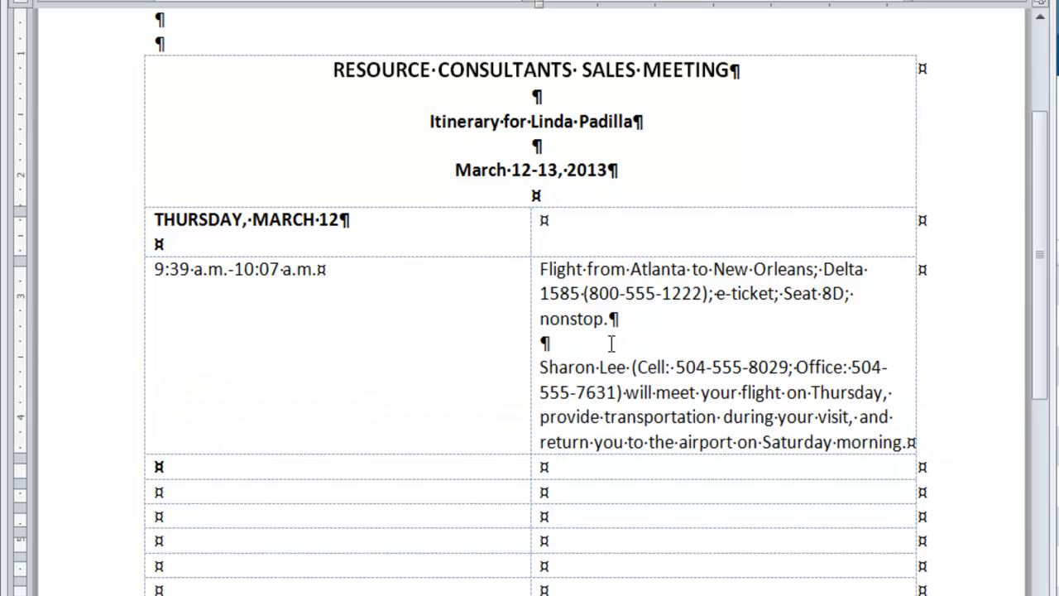
key(Return)
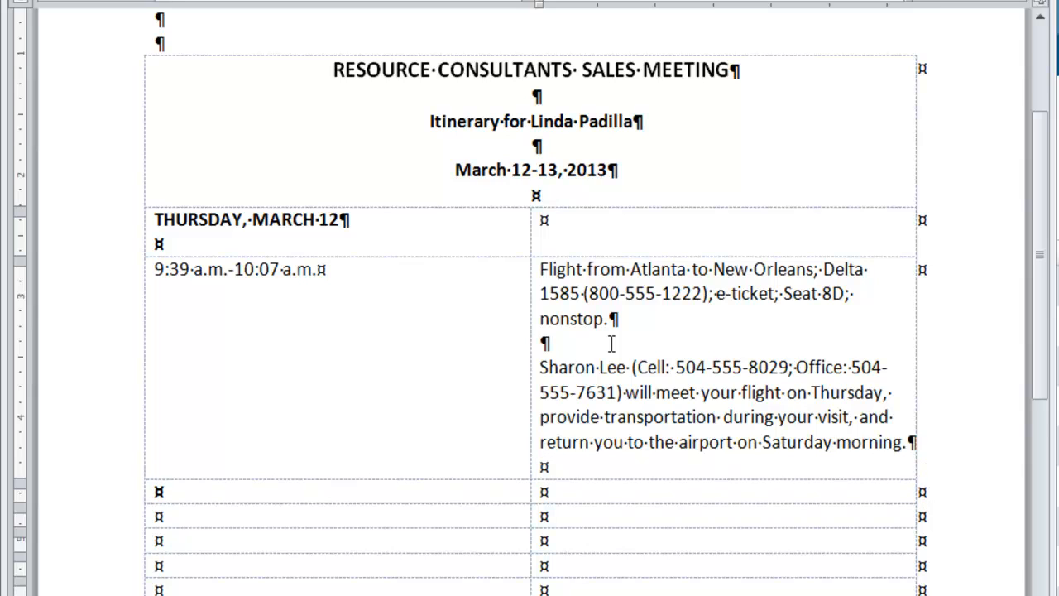
key(Return)
- Enter the hotel name Airport Embassy Suites with its phone number in parentheses below the transportation paragraph
text(Airport Embass)
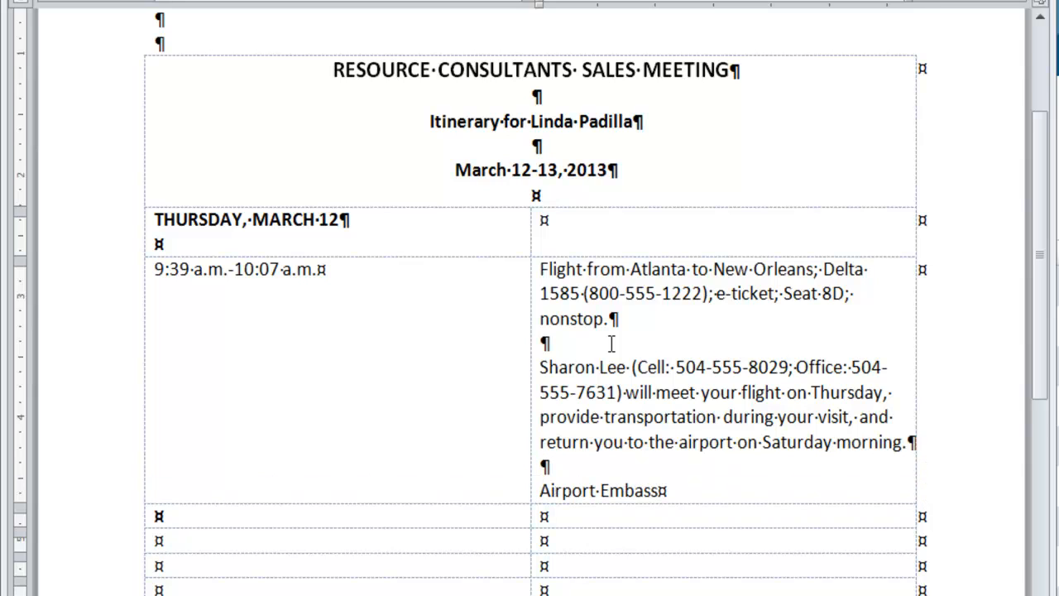
text(y Suites (504-555-4032))
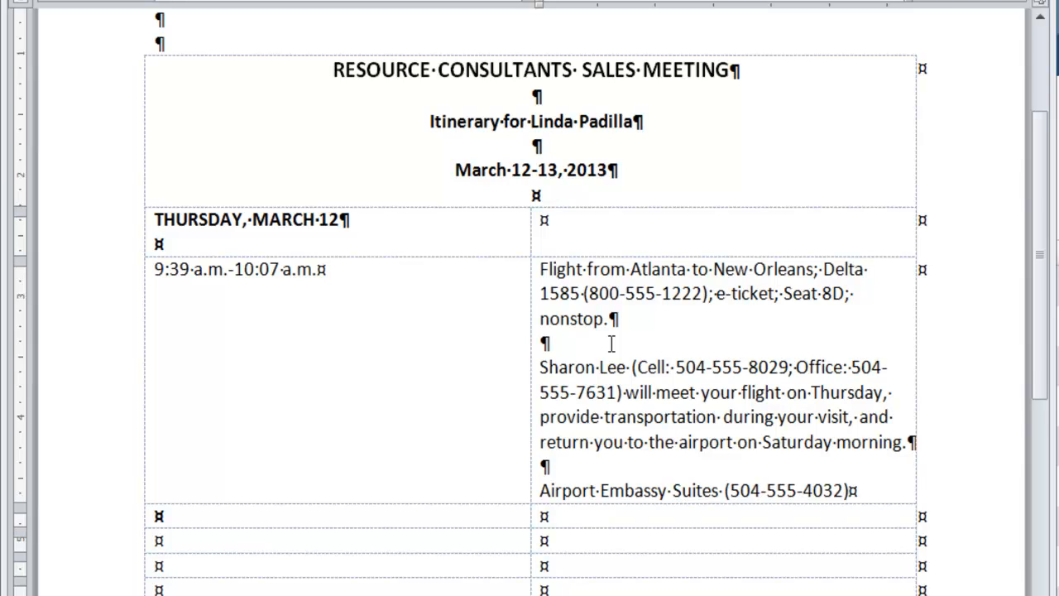
- Add "King-sized bed, nonsmoking room; late arrival guaranteed;" with the reservation number under the hotel name, ending with one blank line
key(Return)
text(K)
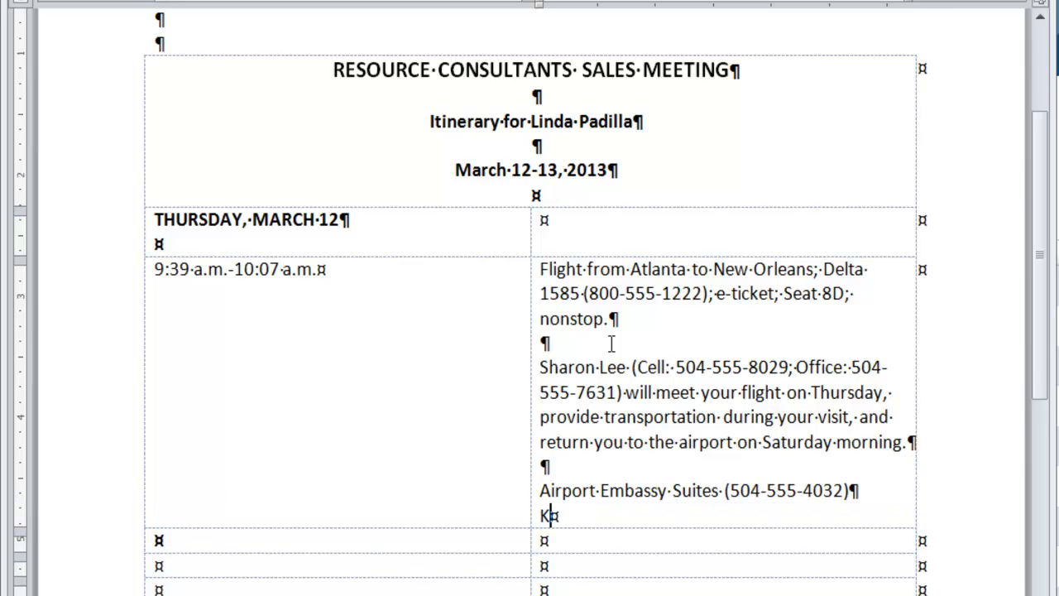
text(ing-sized be)
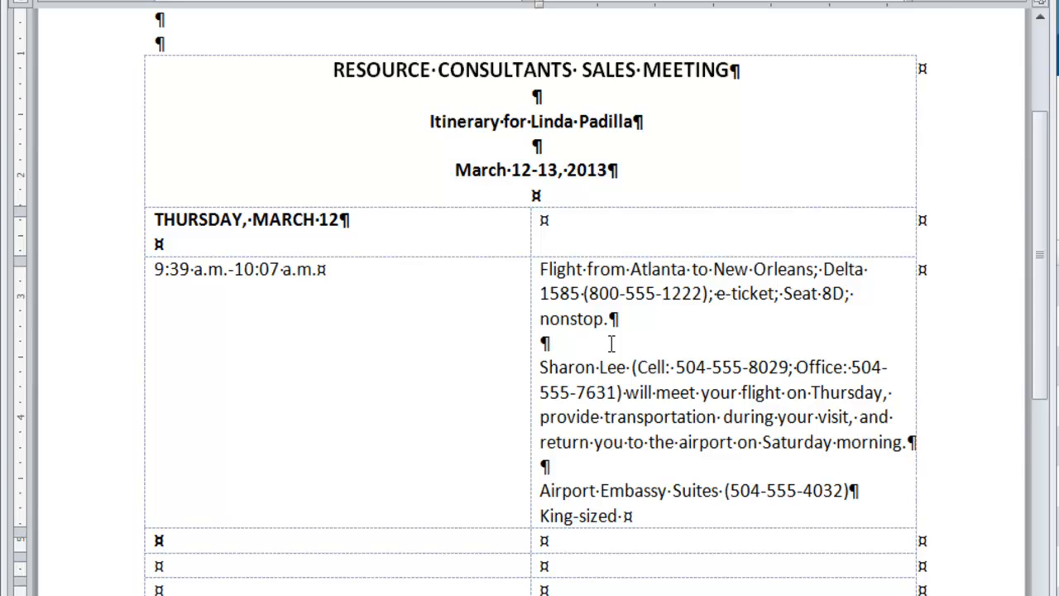
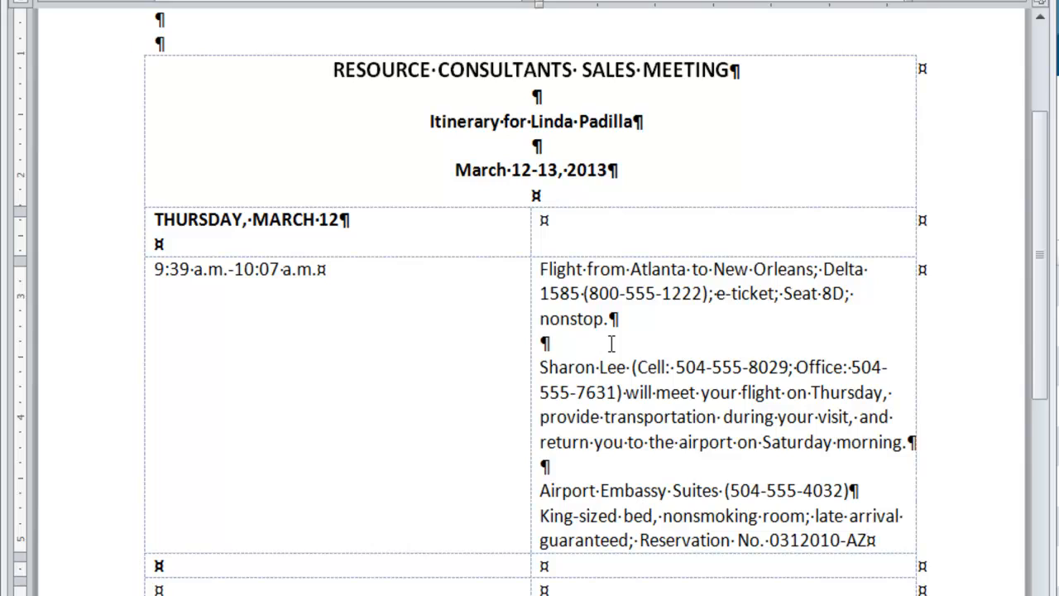
text(.)
key(Return)
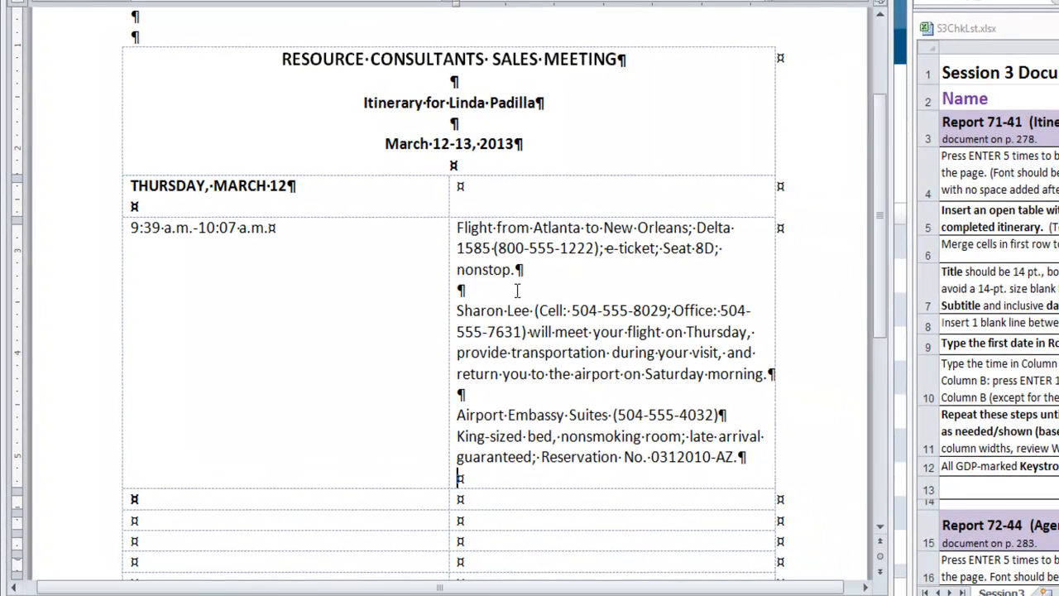
- Enter the bold date FRIDAY, MARCH 13 in the first column of the next row
key(Tab)
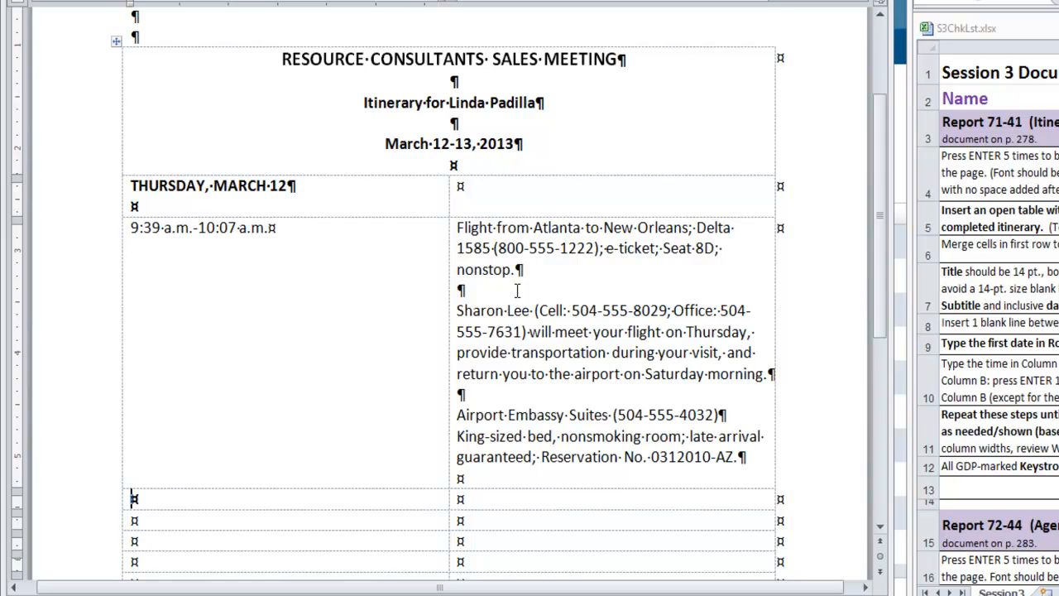
text(FRID)
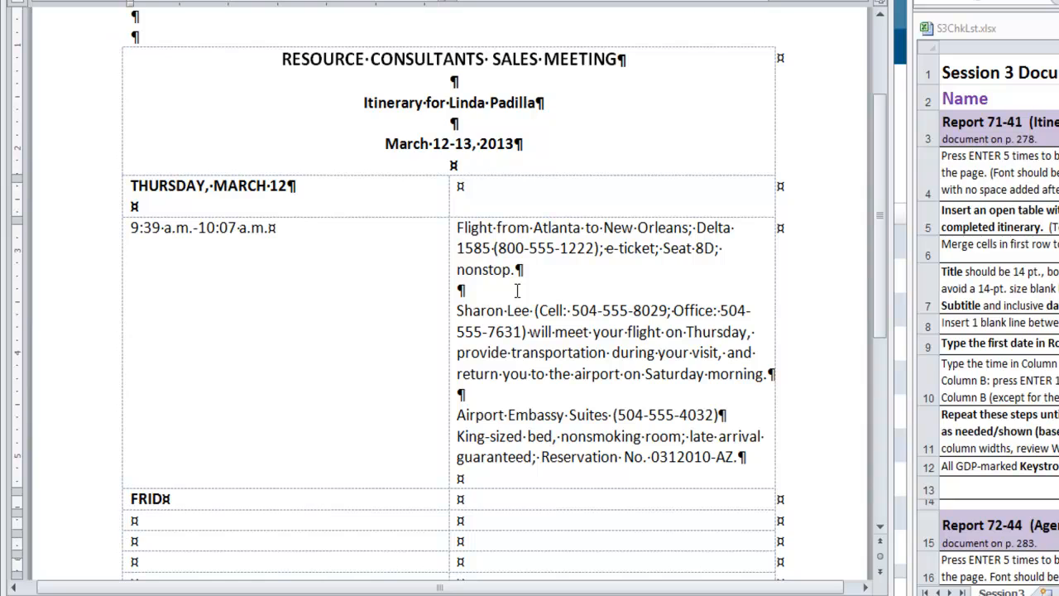
text(AY, MARCH 13)
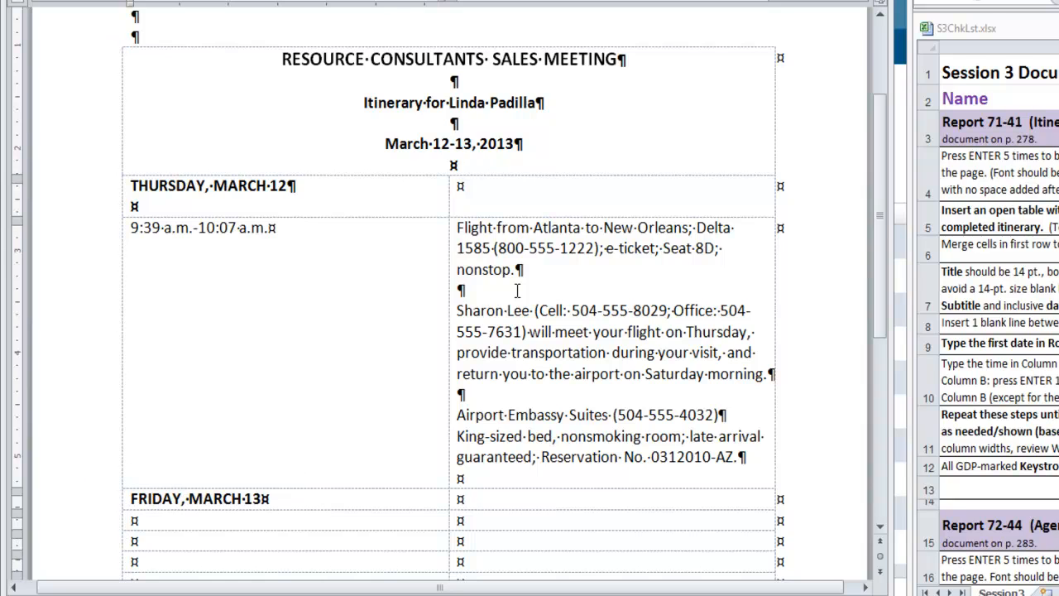
- Enter 9 a.m. in the row below FRIDAY, MARCH 13 and paste the Resource Consultants Sales Meeting venue details beside it
key(Tab)
key(Tab)
text(b)
text(9)
key(BackSpace)
key(BackSpace)
text(9 a.m.)
key(Tab)
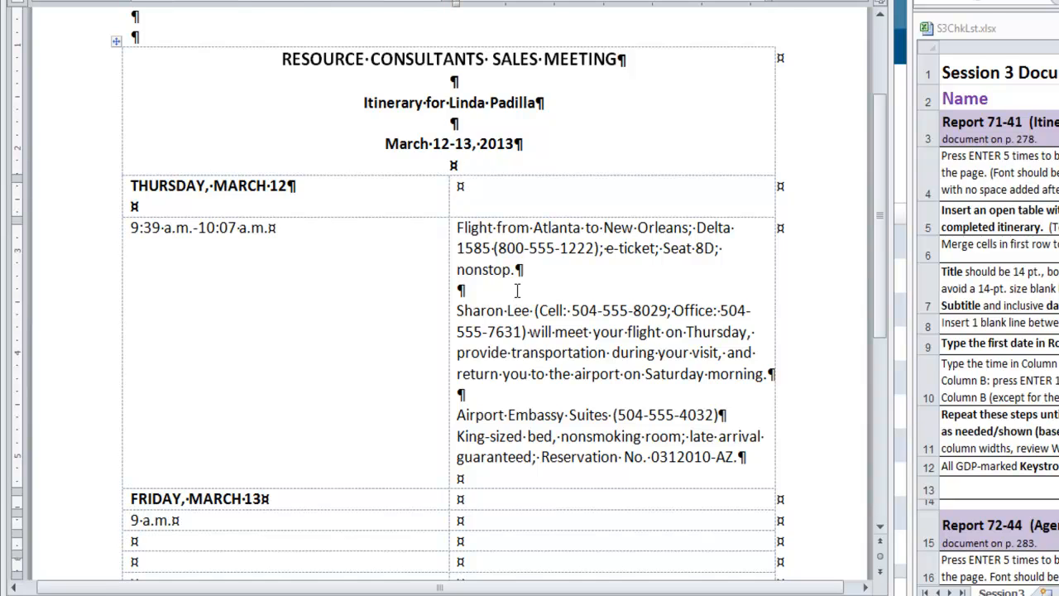
key(ctrl+v)
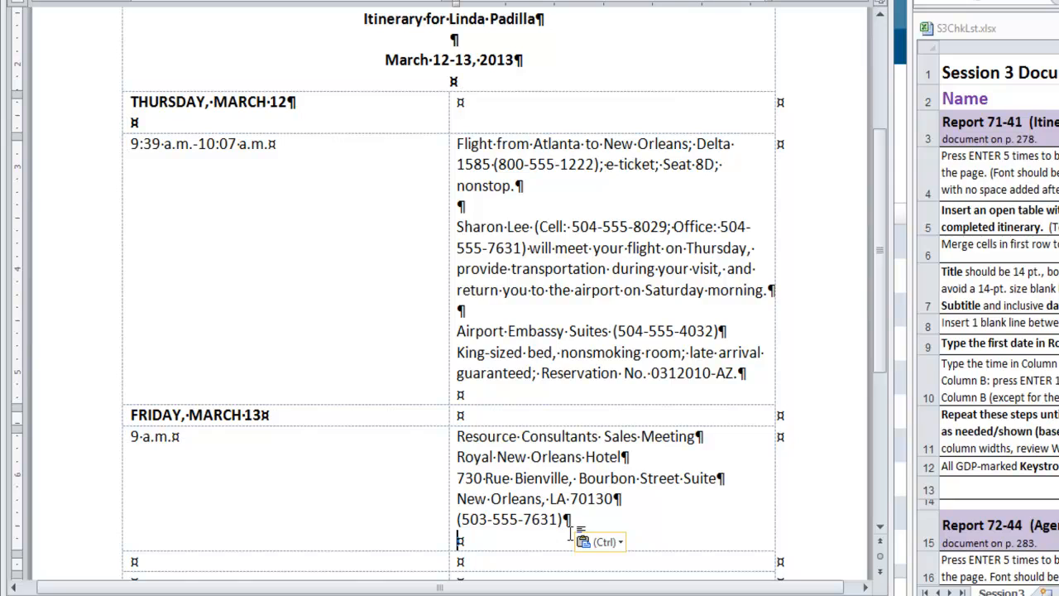
- Add a 7 p.m. row with "Dinner at the Royal New Orleans Hotel—The French Quarter Bistro." in the second column, followed by a blank line
key(Tab)
text(7)
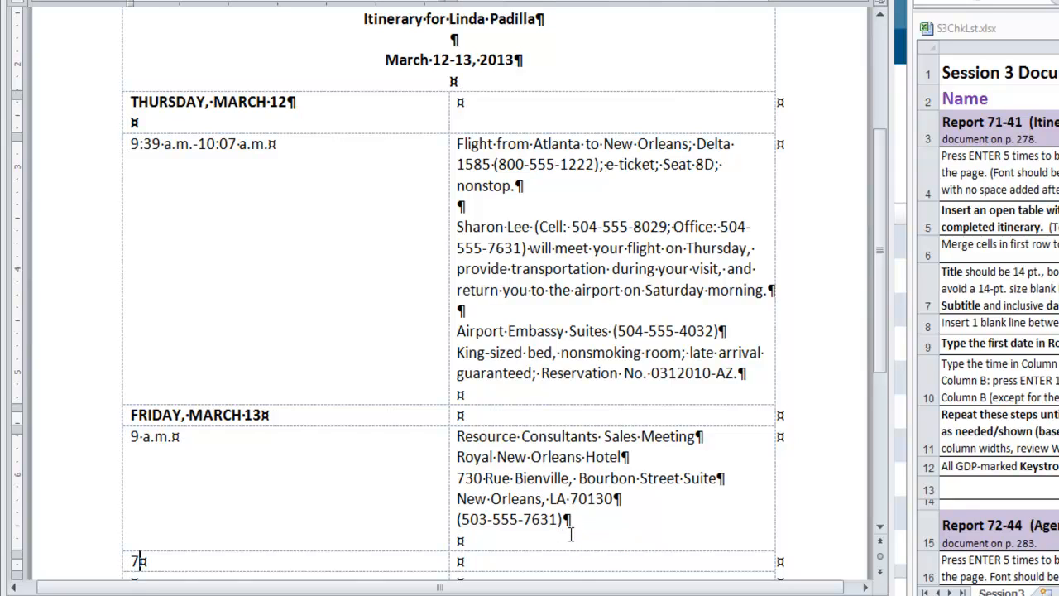
text( p.m.)
key(Tab)
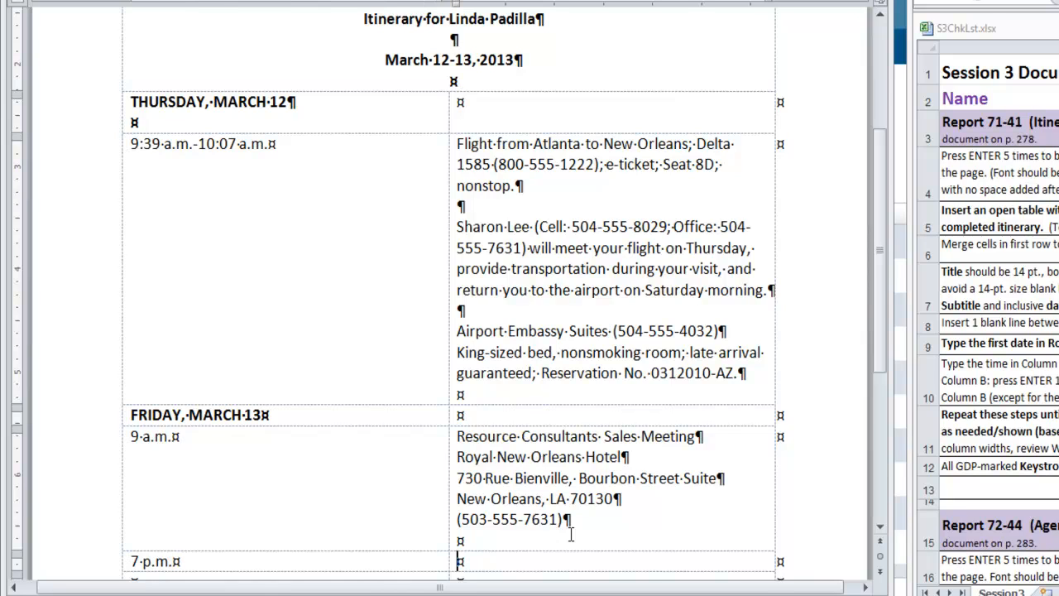
text(Dinner at the Royal New Orleans Hotel)
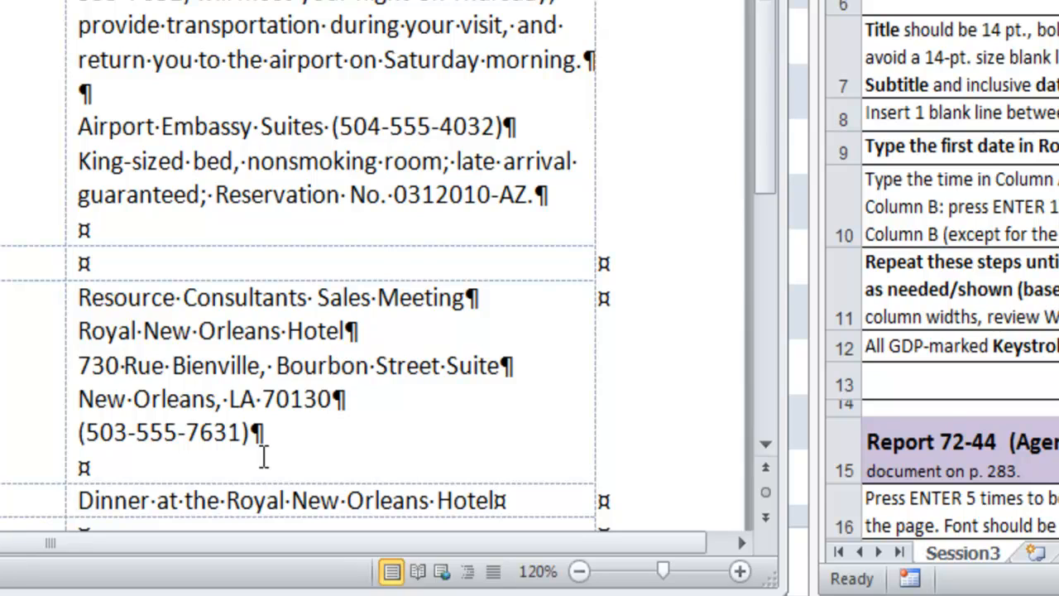
text(--)
text(The)
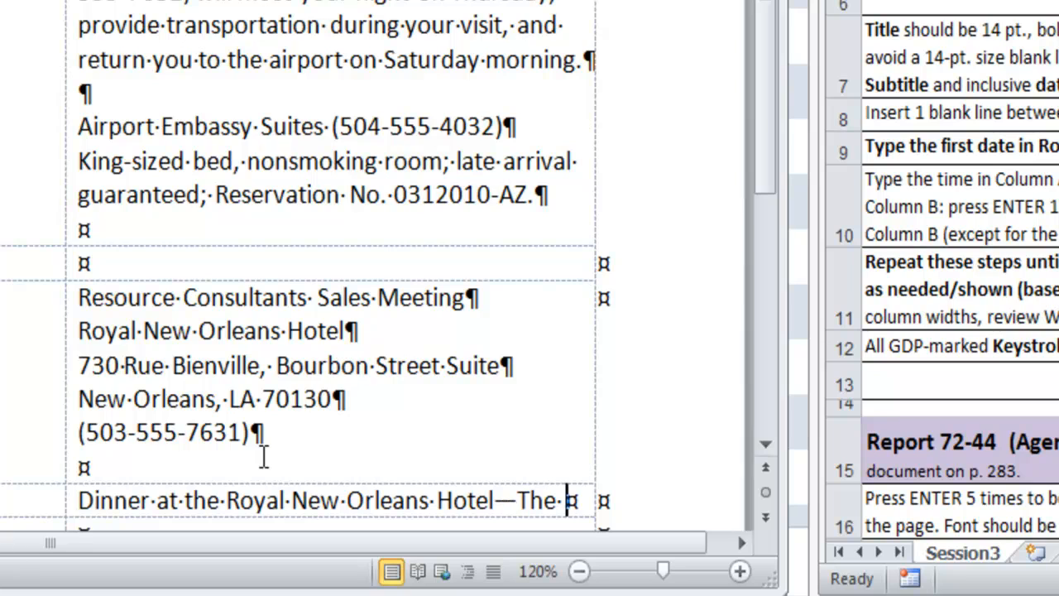
text(French)
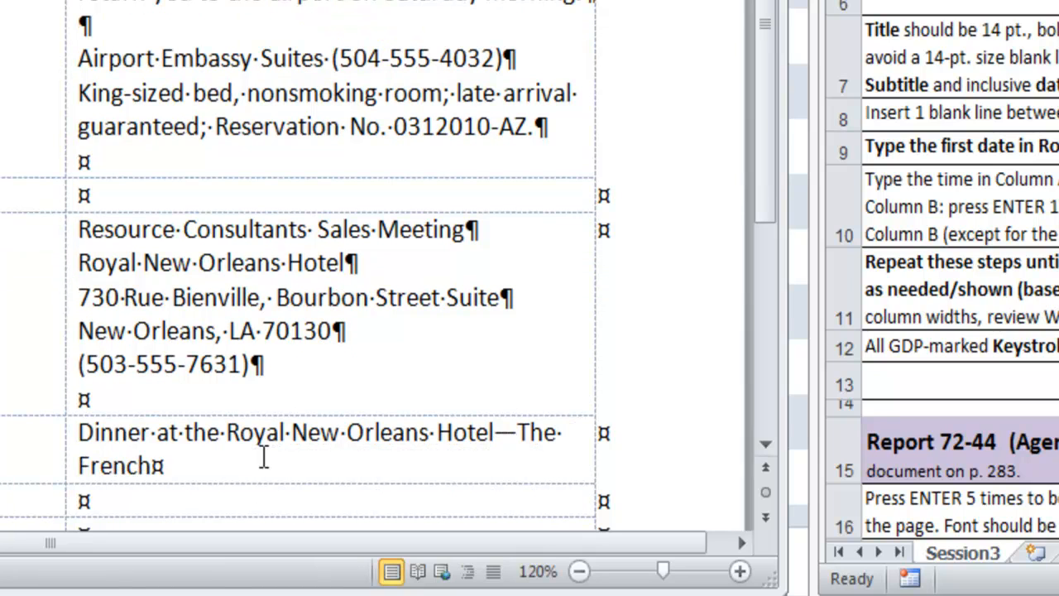
text( Quarter Bistro.)
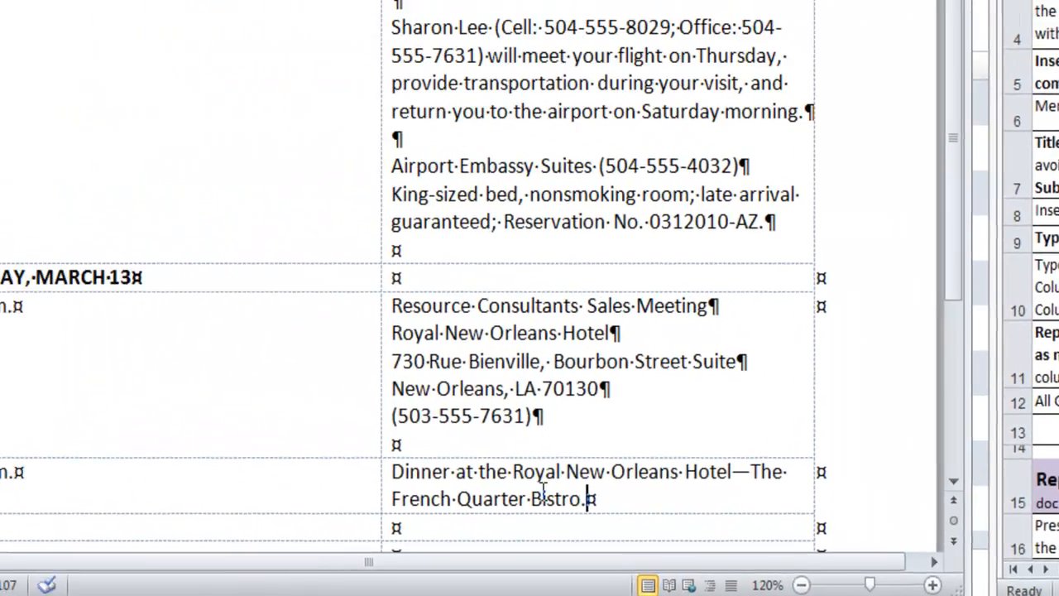
key(Return)
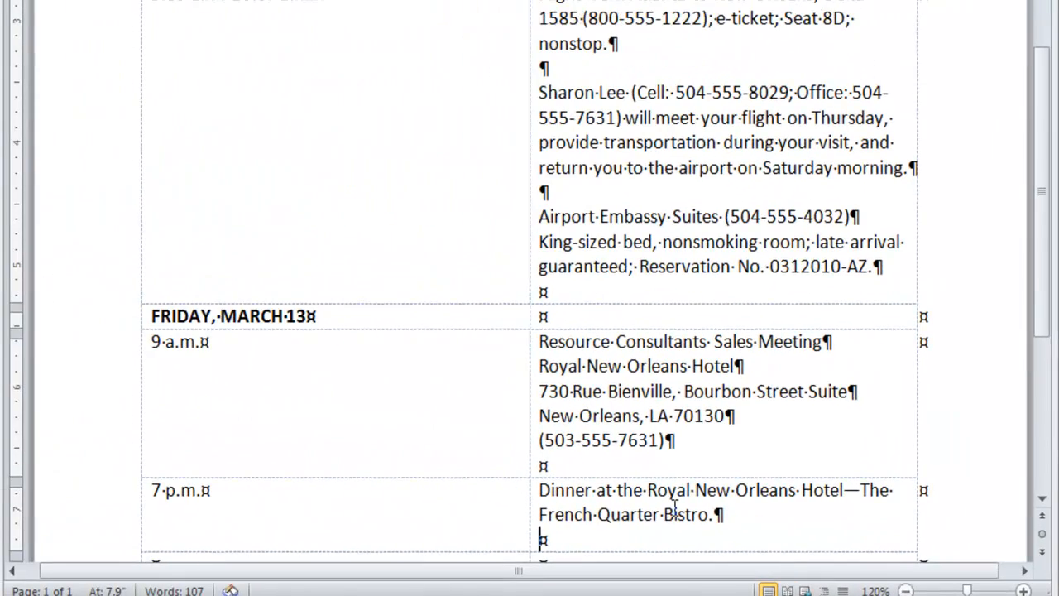
- Enter SATURDAY, MARCH 14 in bold in the first column of the row below the dinner entry
key(Tab)
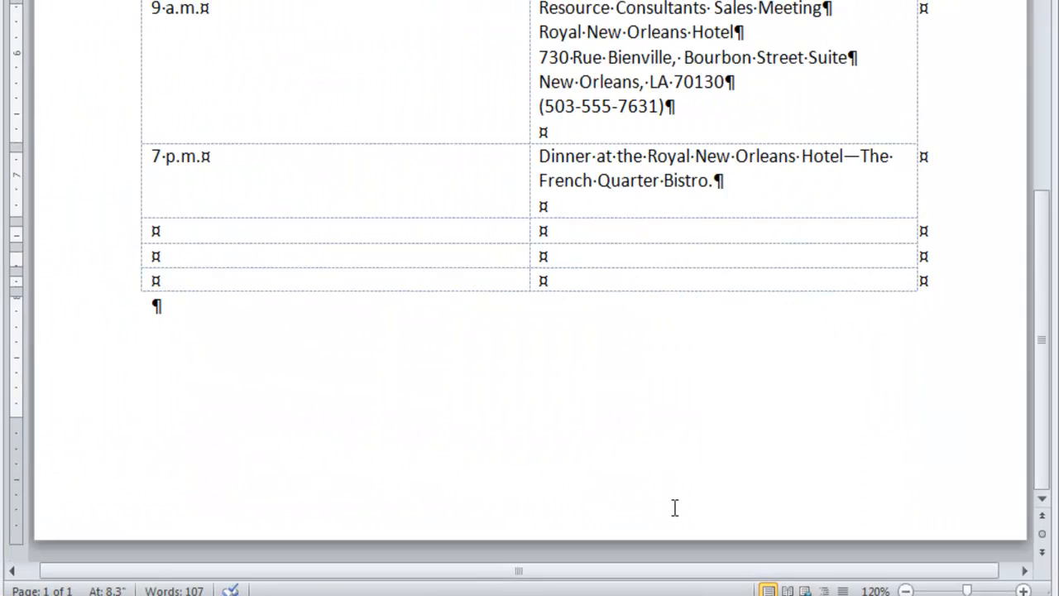
text(B)
key(BackSpace)
key(ctrl+b)
text(SATURD)
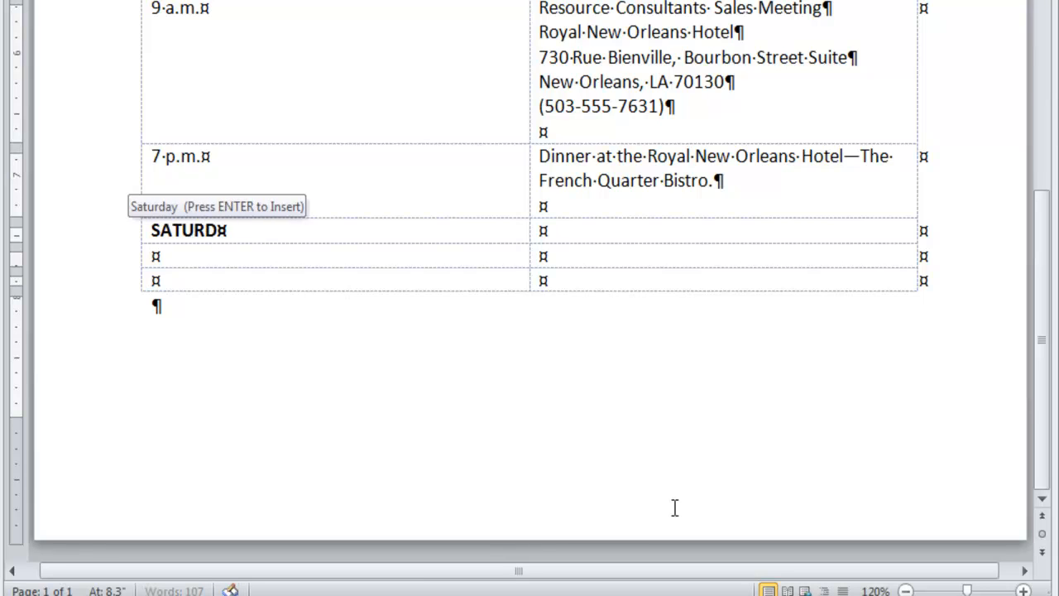
text(AY, MARCH 14)
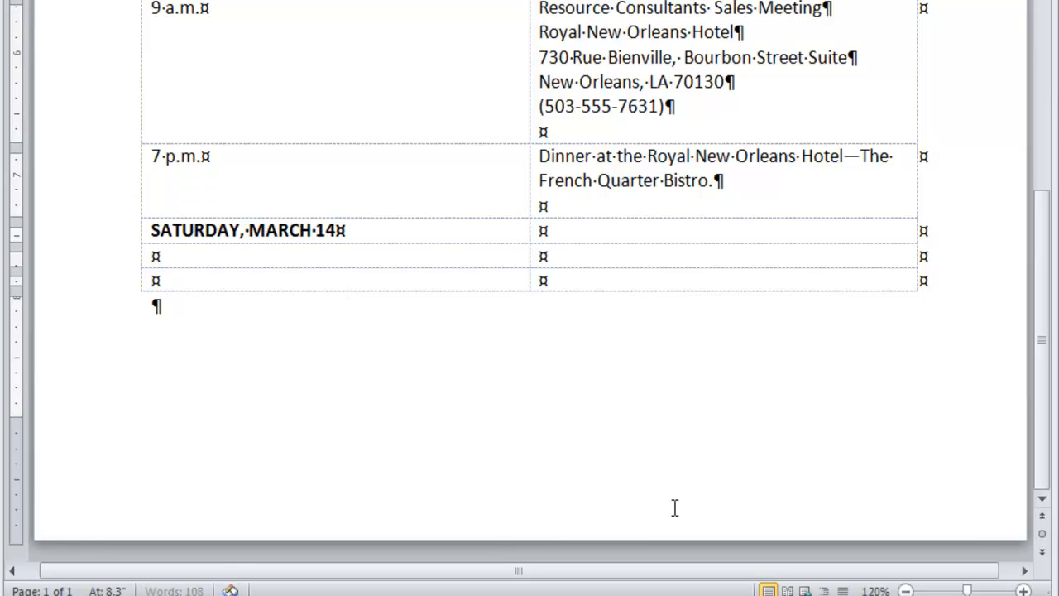
- Enter 6:30 a.m. below SATURDAY, MARCH 14, paste the Airport Embassy Suites lobby meeting note beside it, and add a blank line after the note
key(Down)
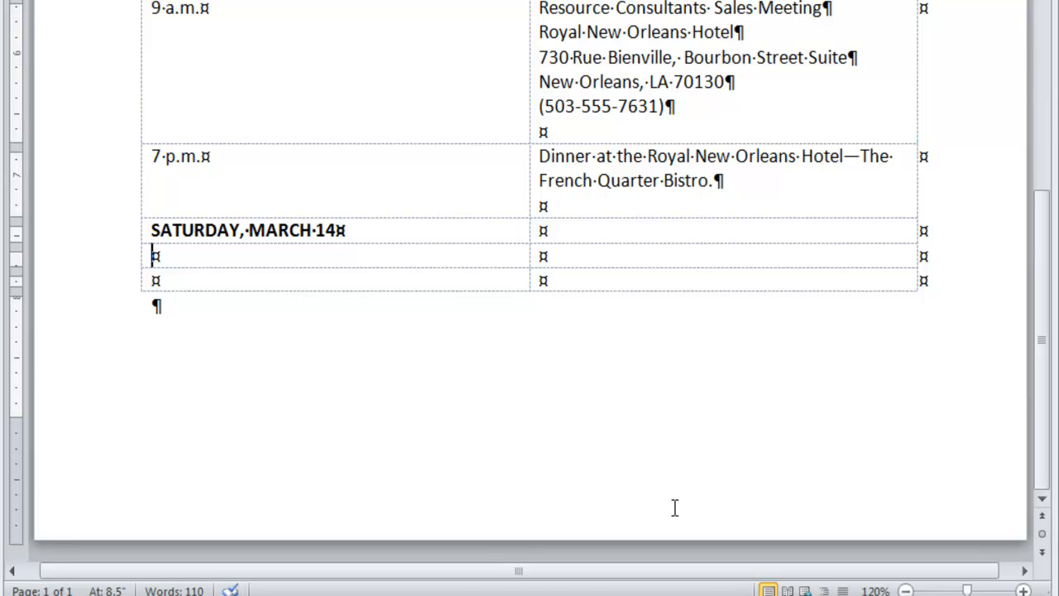
text(6)
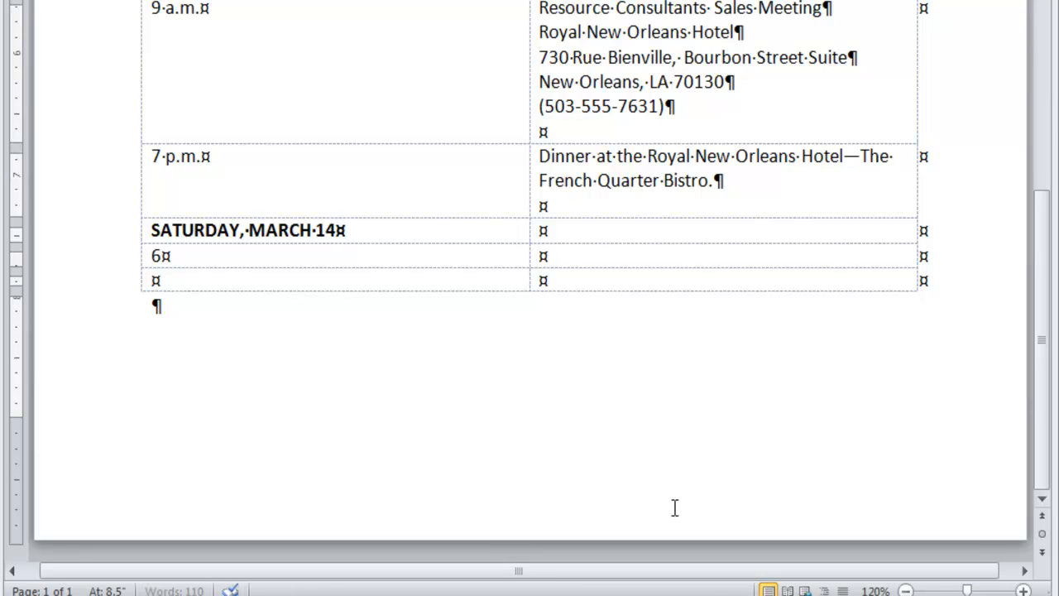
text(:30 a.m.)
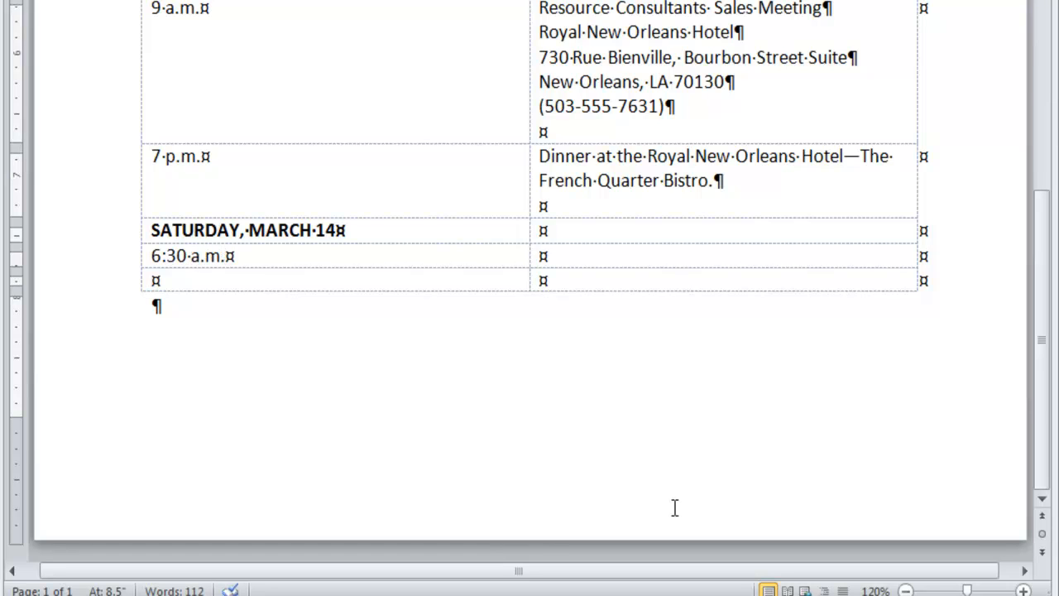
key(Tab)
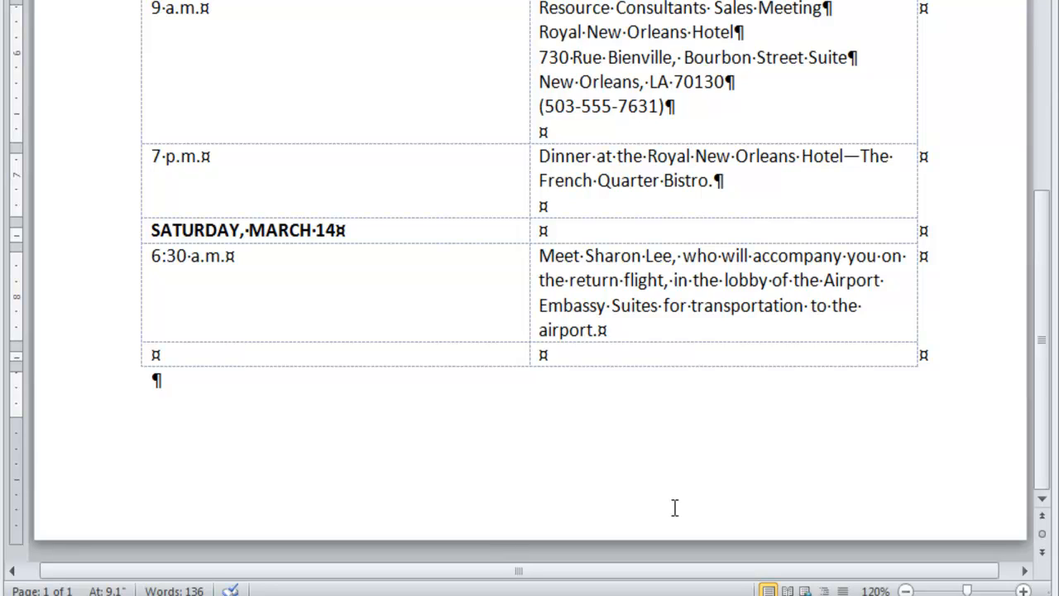
key(Return)
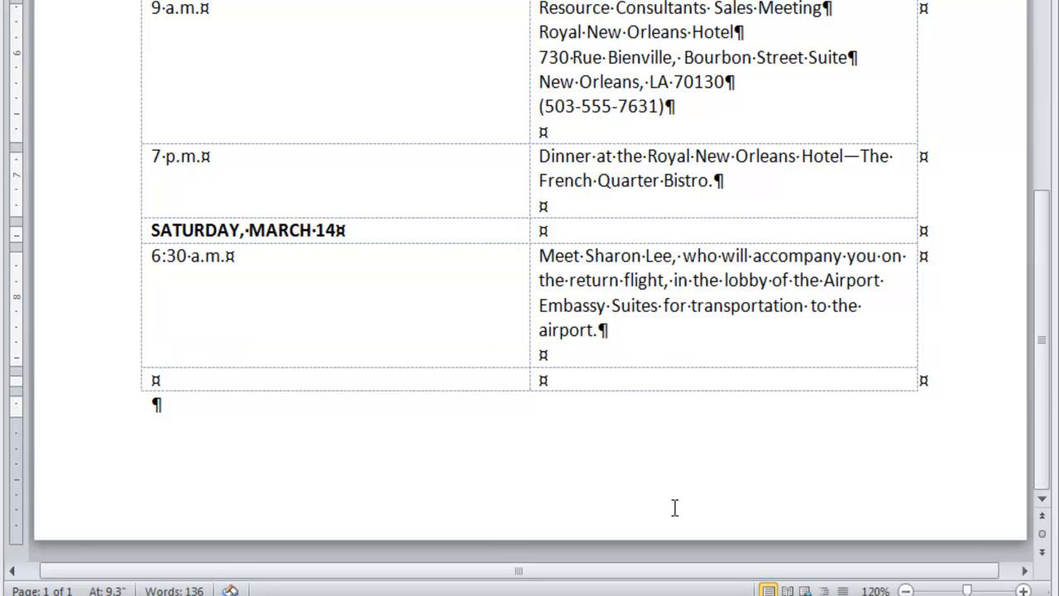
- Fill the last row with 8:30 a.m.-10:50 a.m. and "Flight from New Orleans to Atlanta; Delta 5995; e-ticket; Seat 10D; nonstop."
key(Tab)
text(8:30 a.m.)
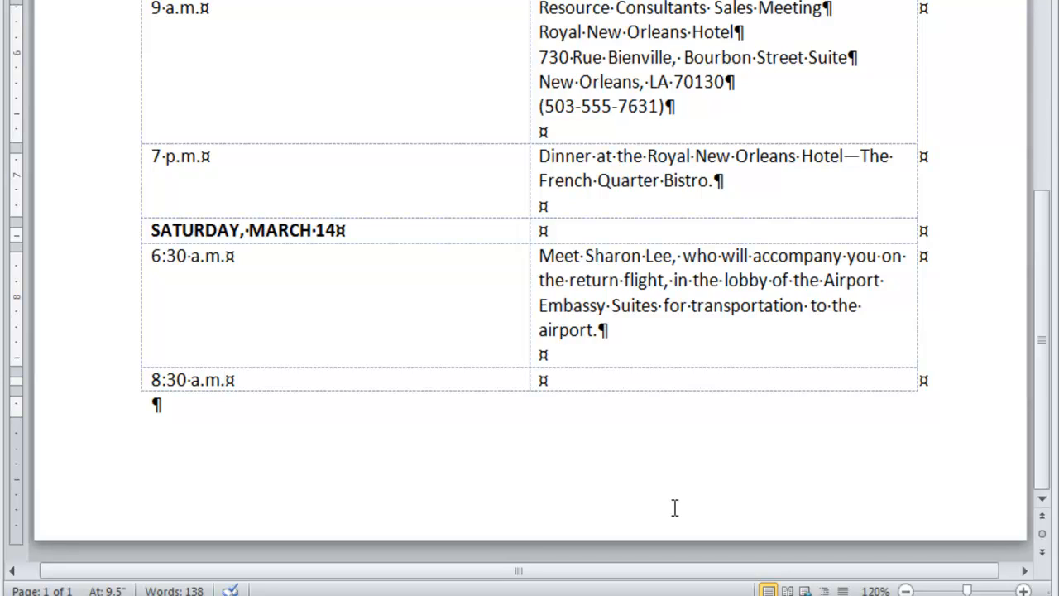
text(-10:50 a.m.)
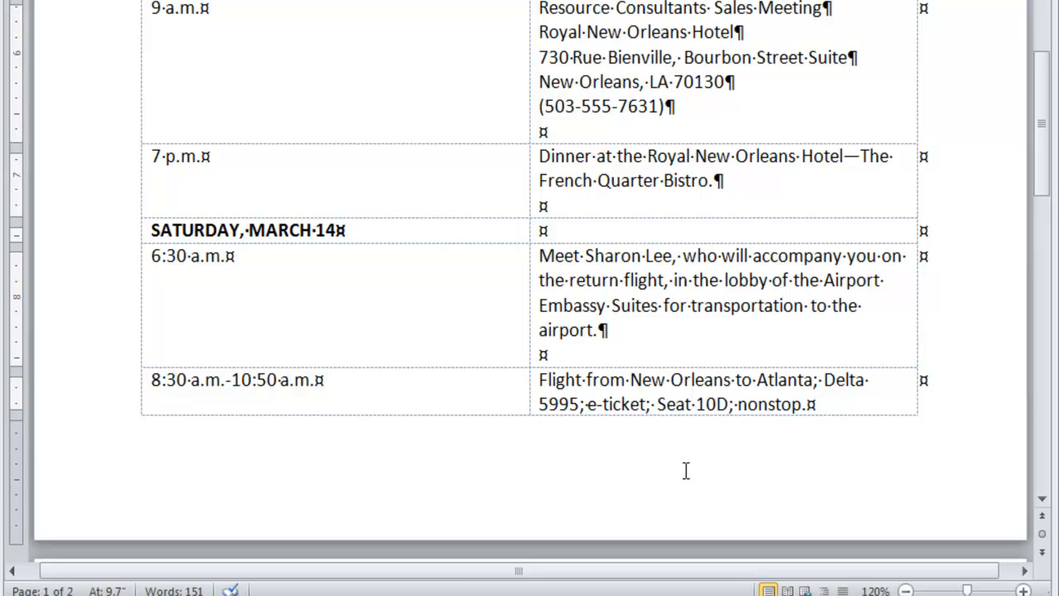
- Narrow the itinerary table's first column to just fit its longest date entry, THURSDAY, MARCH 12, giving the second column the freed width
scroll(686, 472, up, 1)
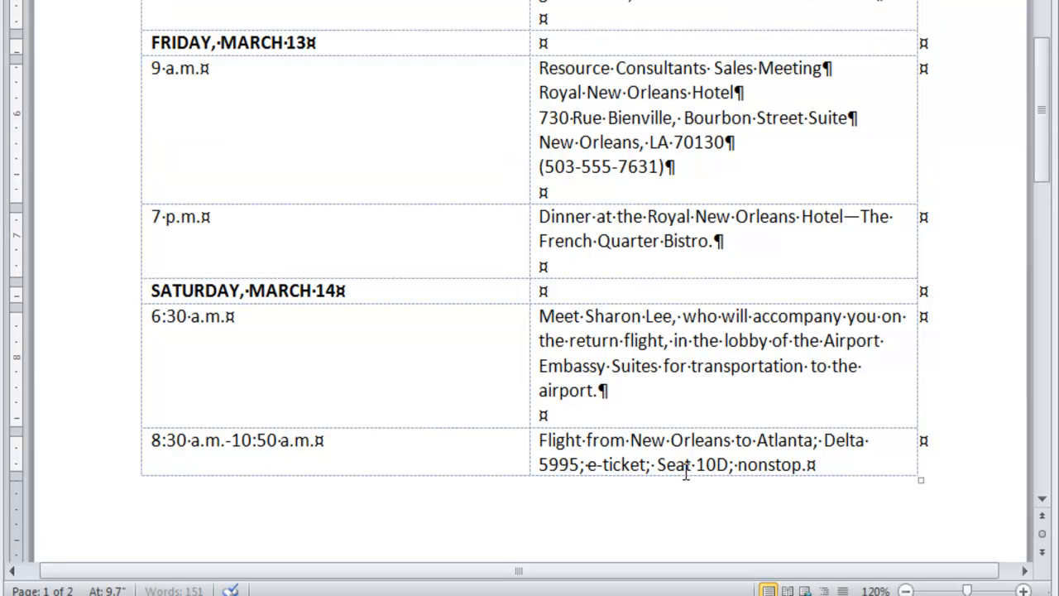
scroll(686, 472, up, 7)
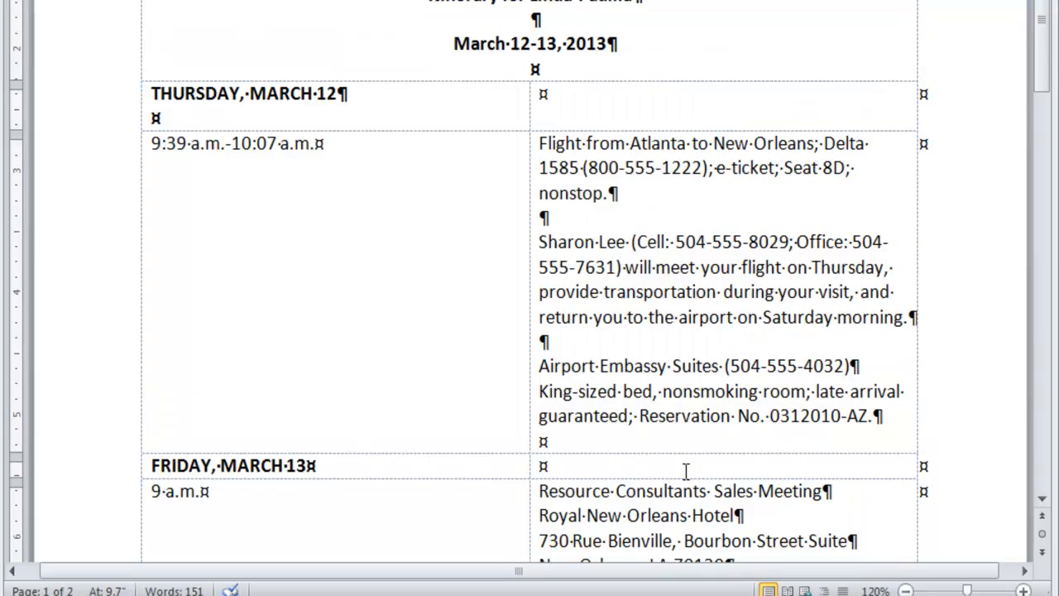
scroll(686, 472, up, 3)
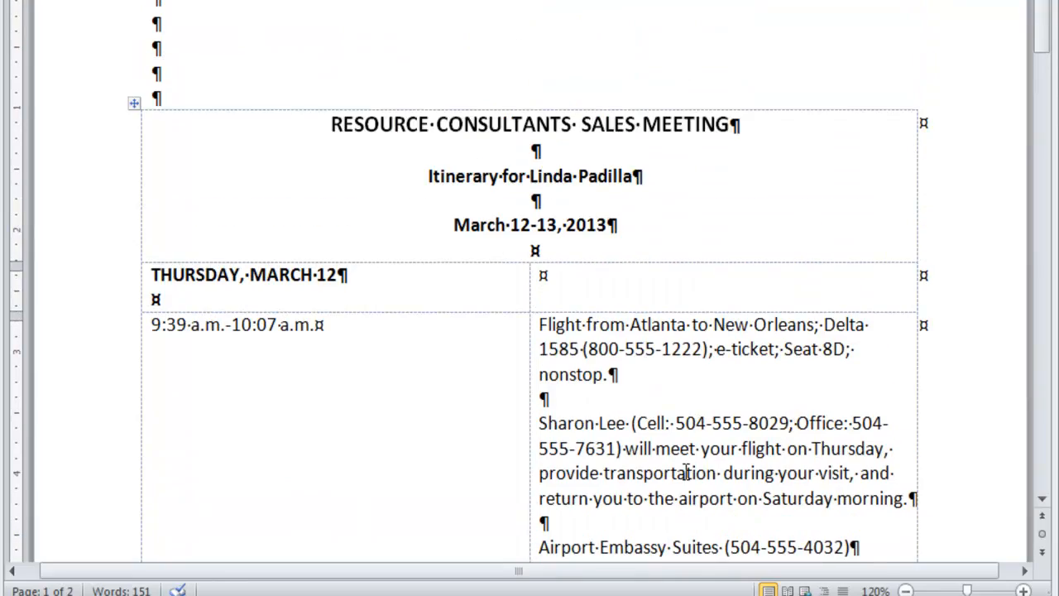
scroll(686, 472, down, 1)
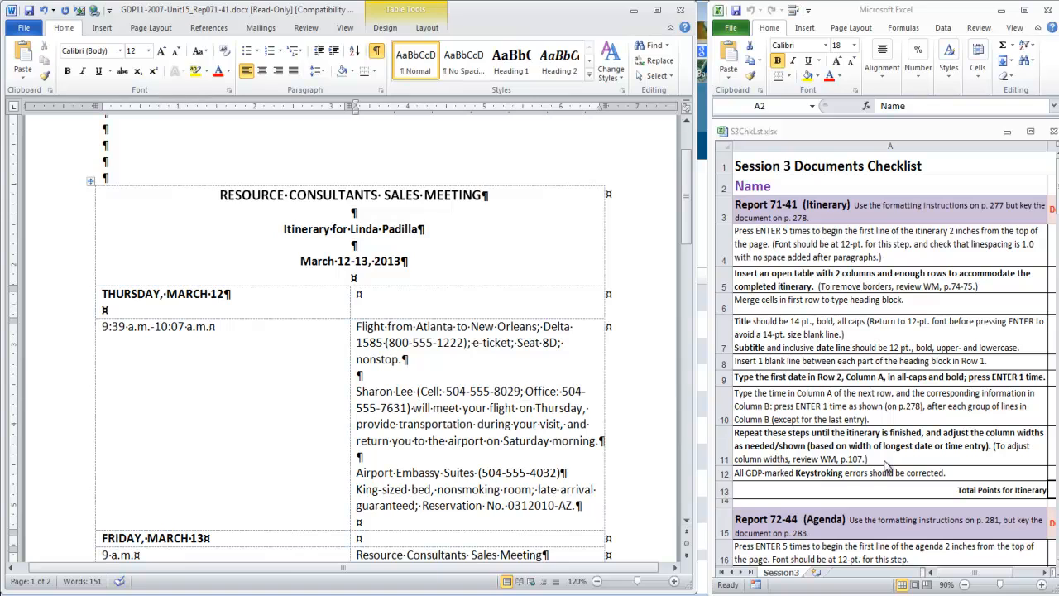
click(391, 445)
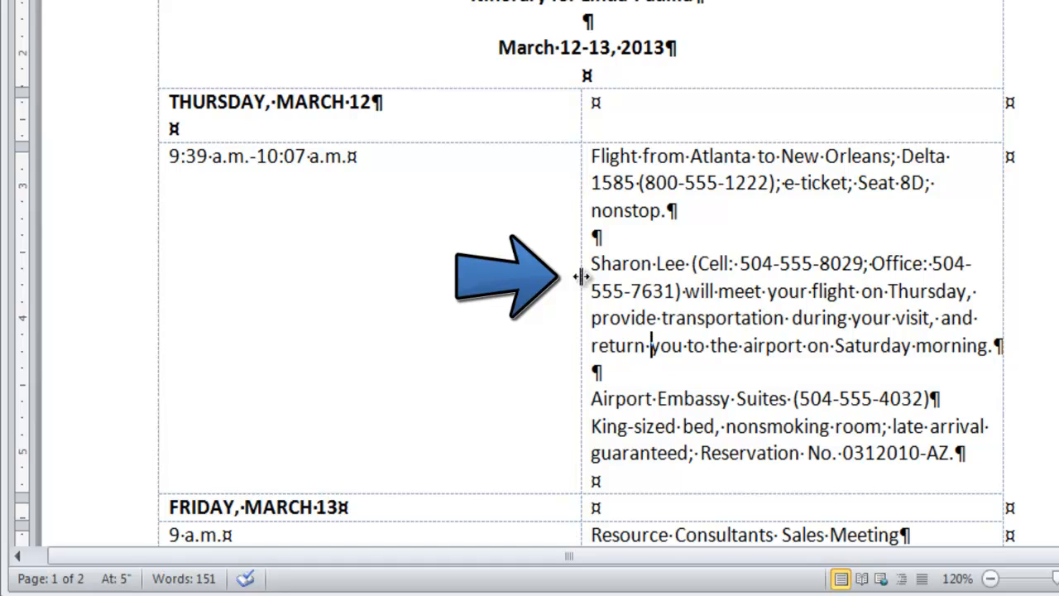
drag(582, 277, 392, 281)
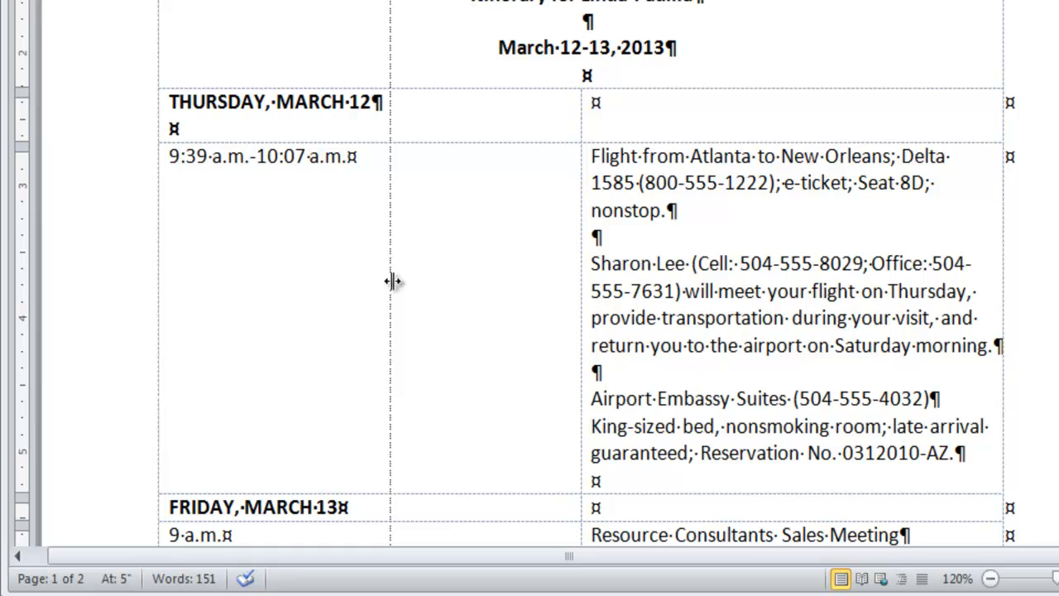
drag(392, 282, 391, 282)
click(460, 291)
- Review the finished itinerary from the heading block to the last flight entry, checking the column widths, text wrapping and blank lines
scroll(454, 276, down, 5)
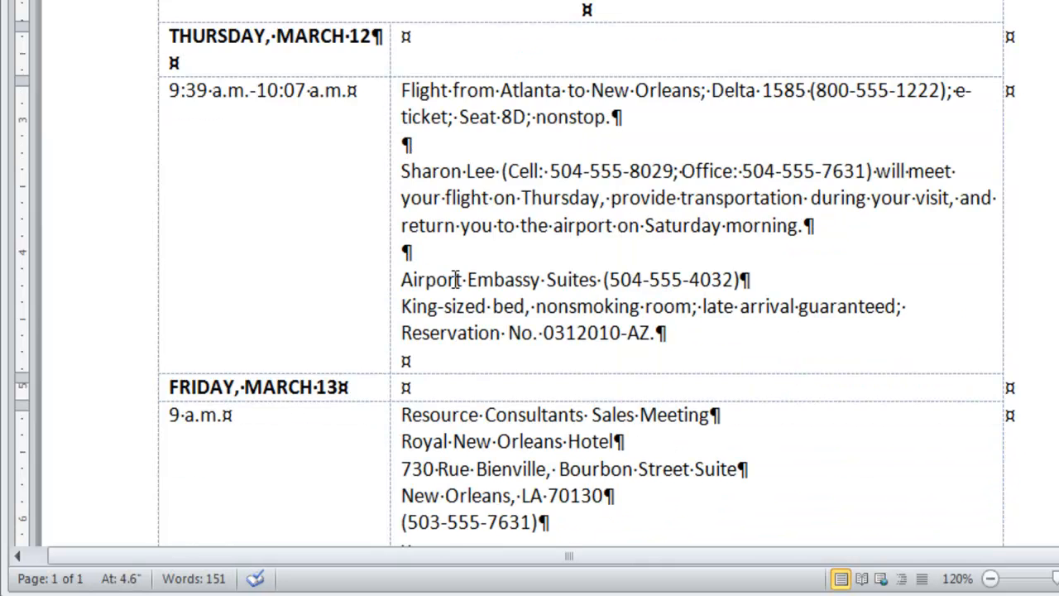
scroll(454, 279, down, 5)
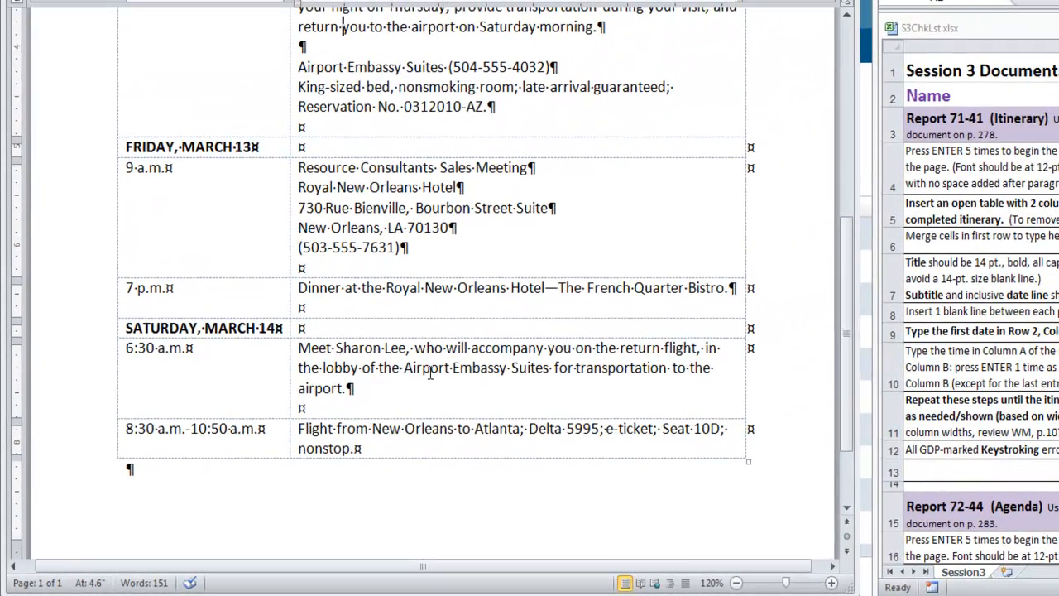
scroll(431, 374, up, 6)
scroll(430, 373, up, 2)
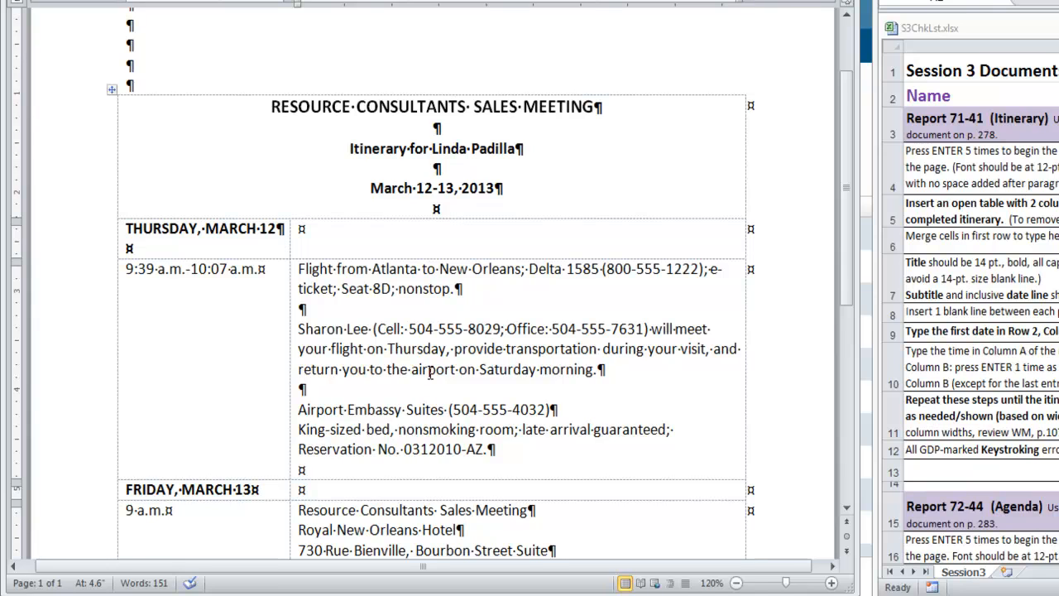
scroll(430, 373, up, 1)
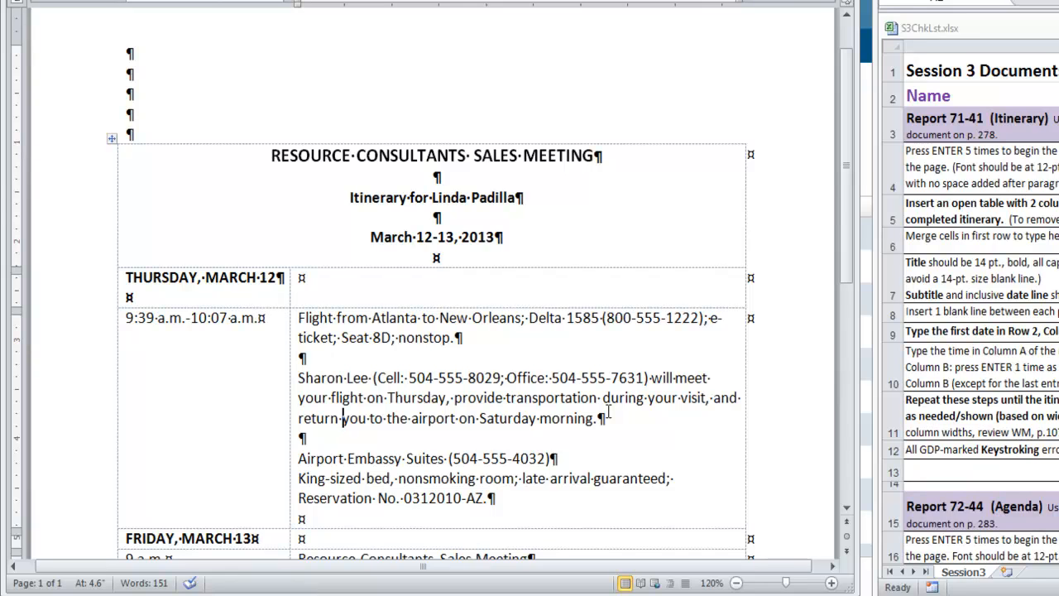
scroll(608, 412, down, 1)
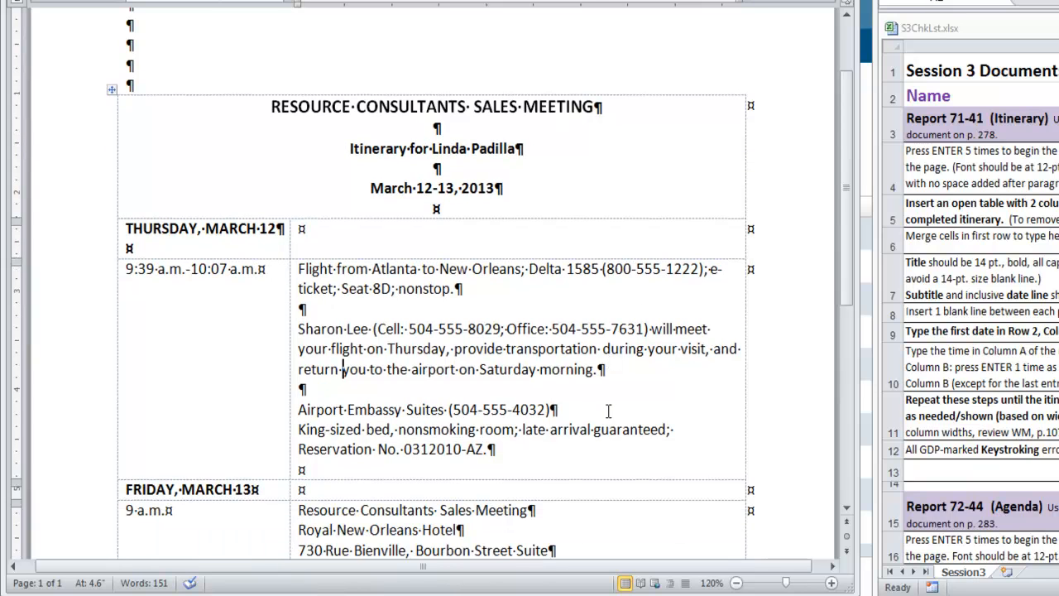
scroll(608, 411, down, 7)
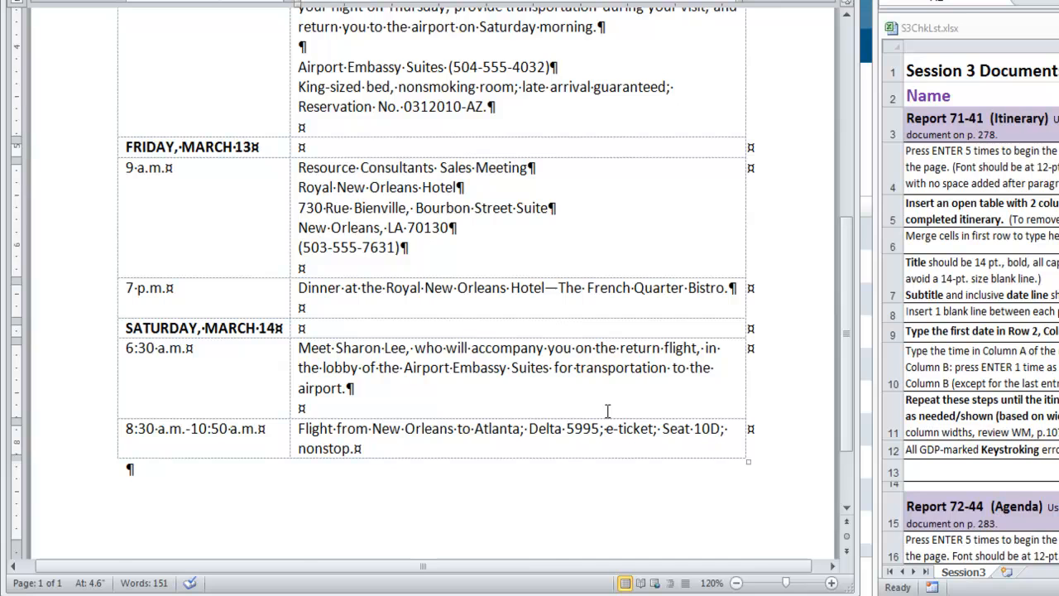
scroll(608, 412, up, 10)
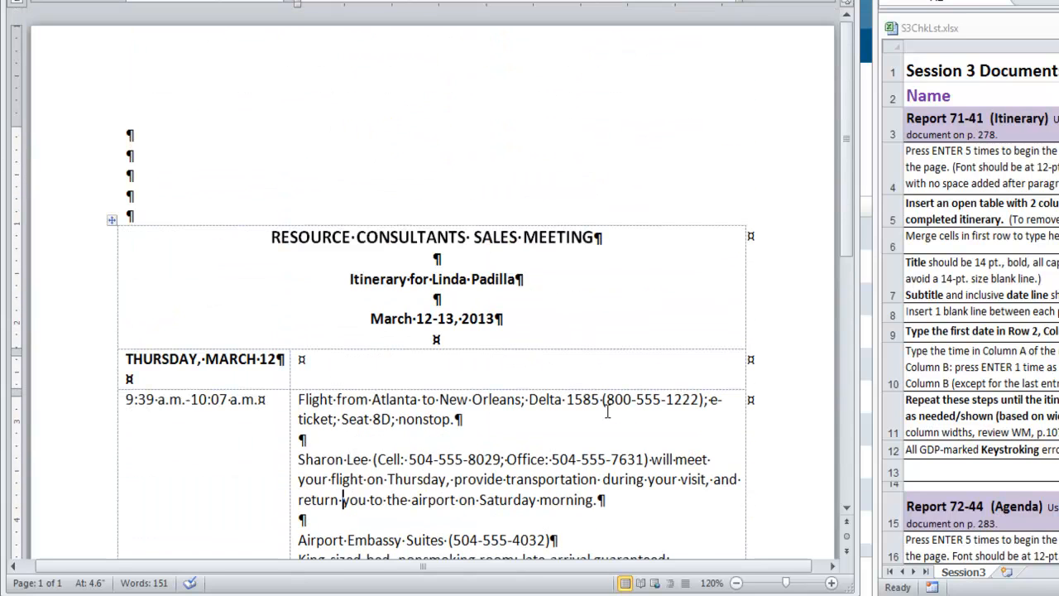